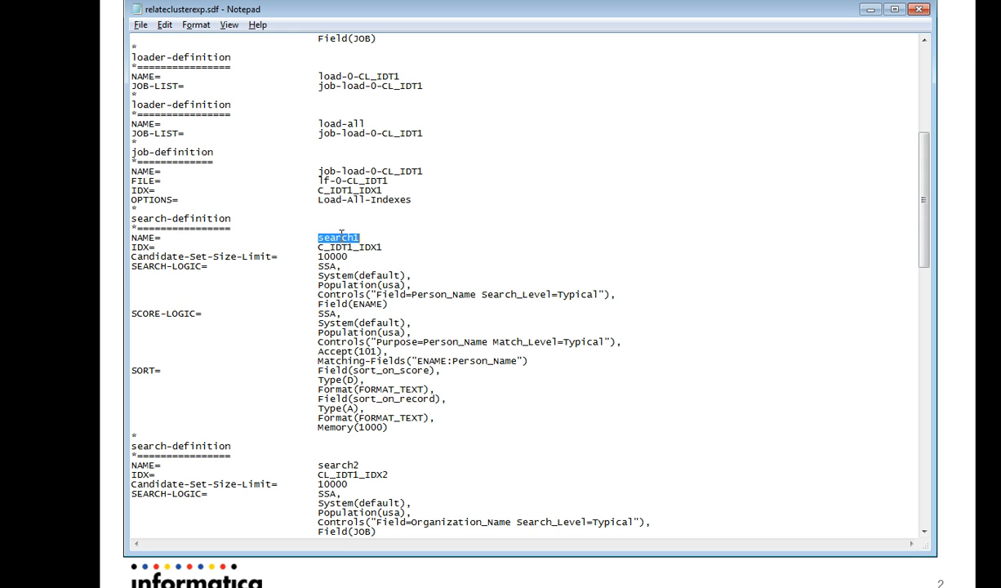
- Review the search field and the matching fields in the search1 definition of relateclusterexp.sdf
{"action": "left_click_drag", "start_coordinate": [349, 304], "coordinate": [389, 305]}
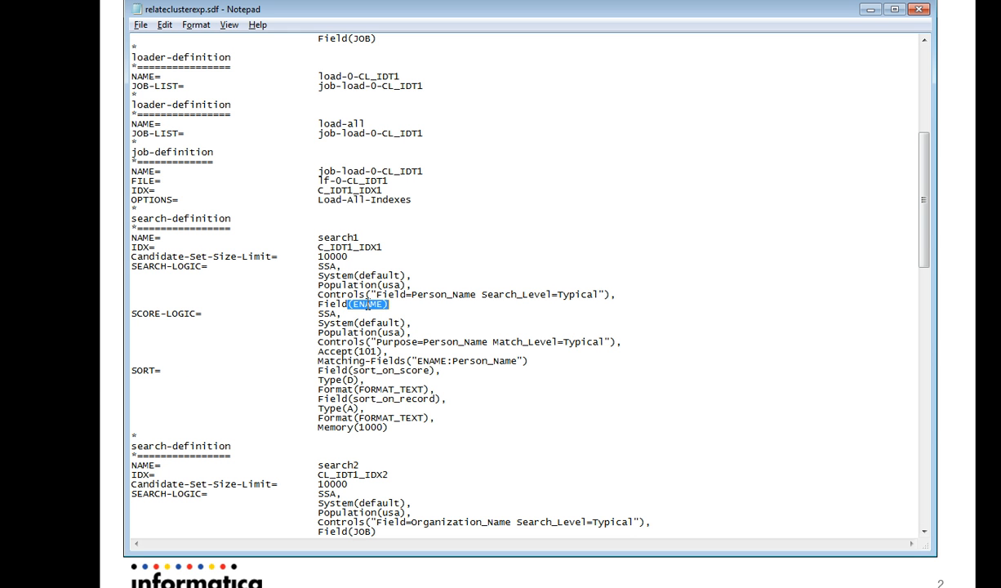
{"action": "double_click", "coordinate": [425, 360]}
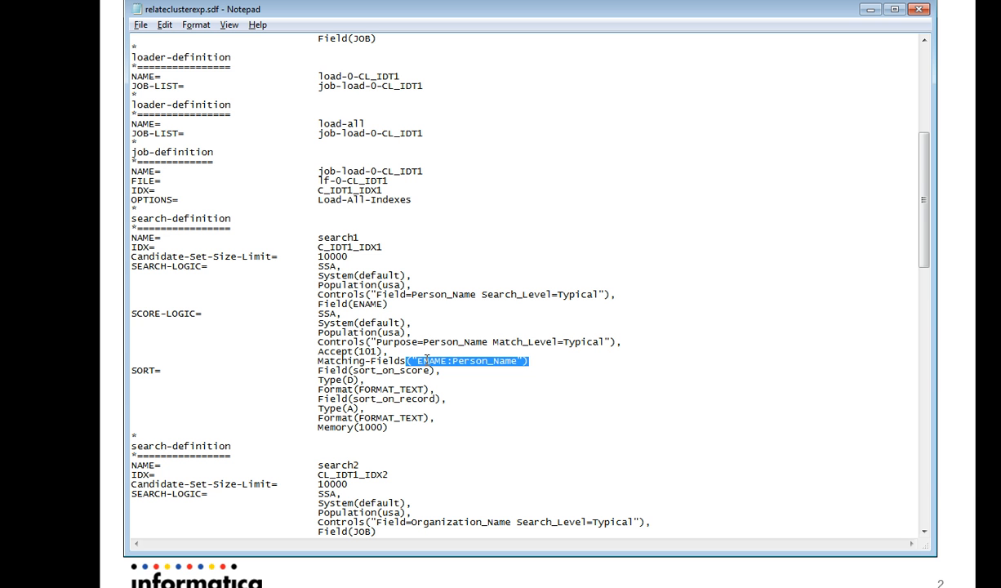
- Switch to Oracle SQL Developer, query all rows of ids_01_cl_idt1, and inspect the IDS_ENAME values in the first rows
{"action": "key", "text": "alt+Tab"}
{"action": "key", "text": "alt+Tab"}
{"action": "key", "text": "alt+Tab"}
{"action": "key", "text": "alt+Tab"}
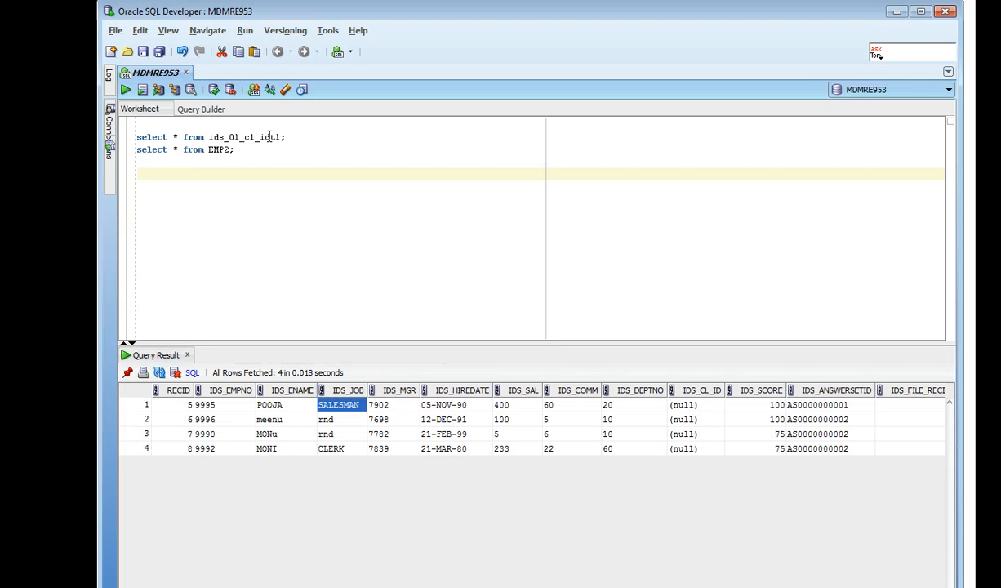
{"action": "left_click", "coordinate": [240, 137]}
{"action": "key", "text": "ctrl+Return"}
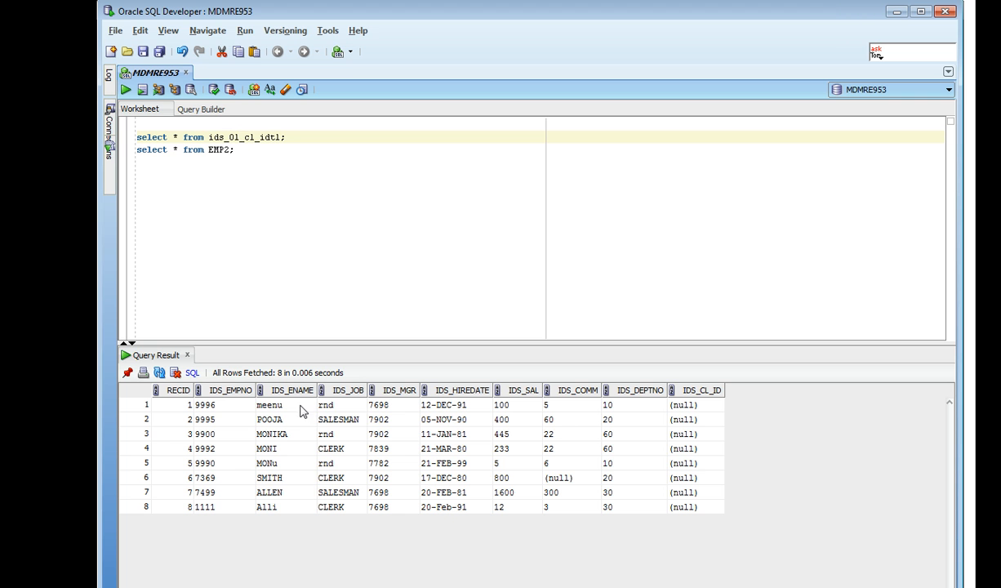
{"action": "left_click", "coordinate": [298, 403]}
{"action": "left_click", "coordinate": [292, 421]}
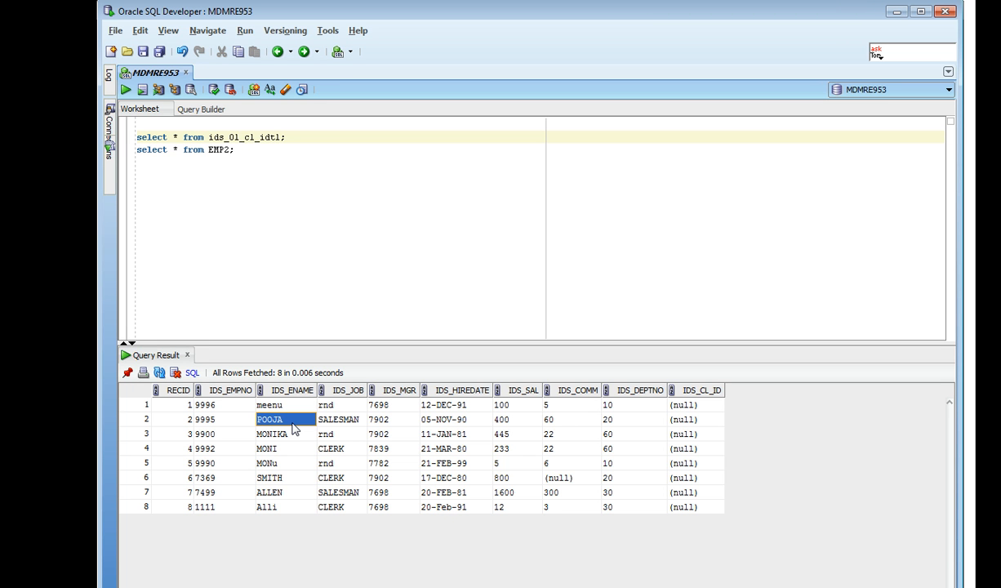
{"action": "left_click", "coordinate": [279, 401]}
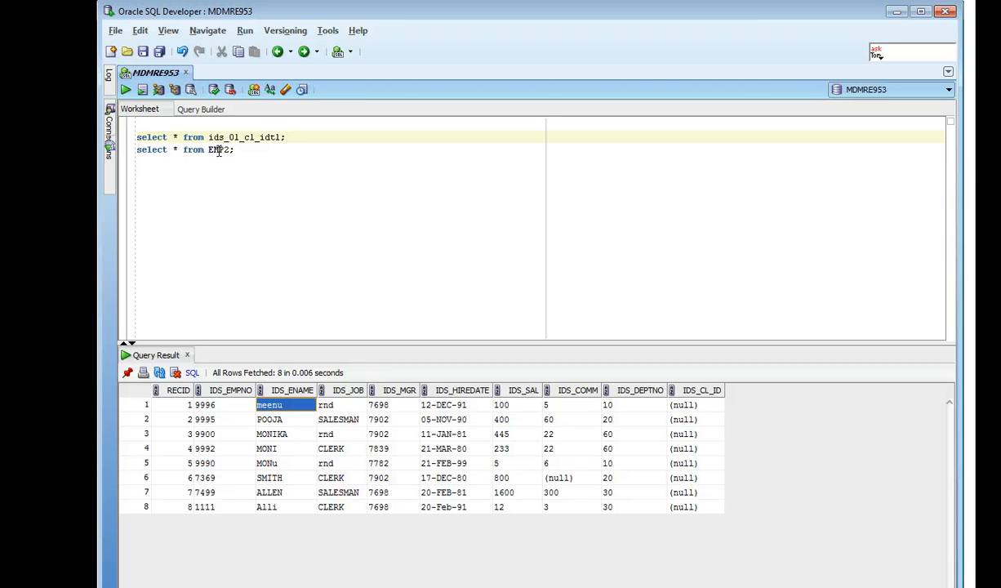
- Run the query that selects all rows from the EMP2 table
{"action": "left_click", "coordinate": [219, 150]}
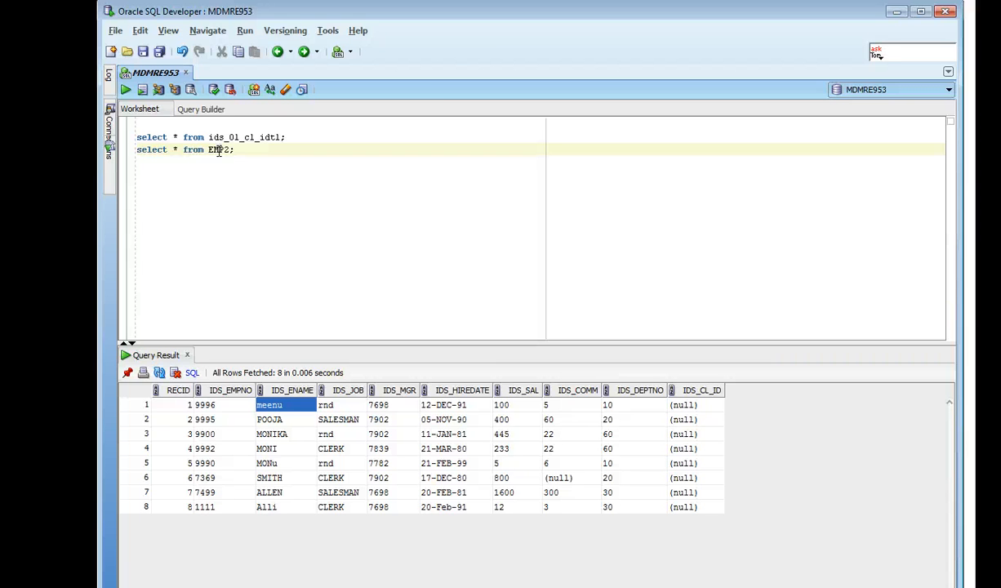
{"action": "key", "text": "ctrl+Return"}
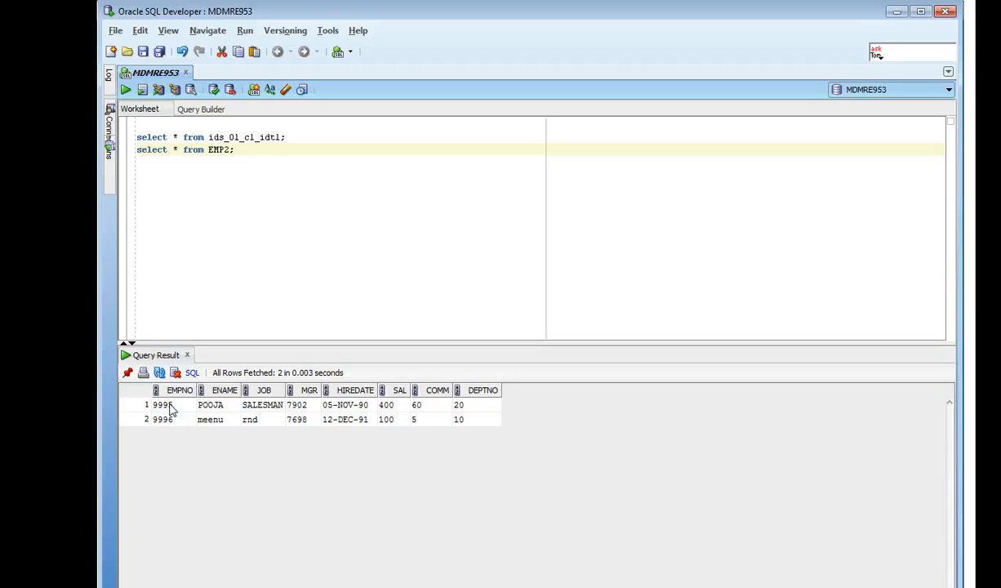
- Switch to the Informatica MDM Registry console and open the cluster2 system for editing, keeping the previous changes
{"action": "key", "text": "alt+Tab"}
{"action": "key", "text": "alt+Tab"}
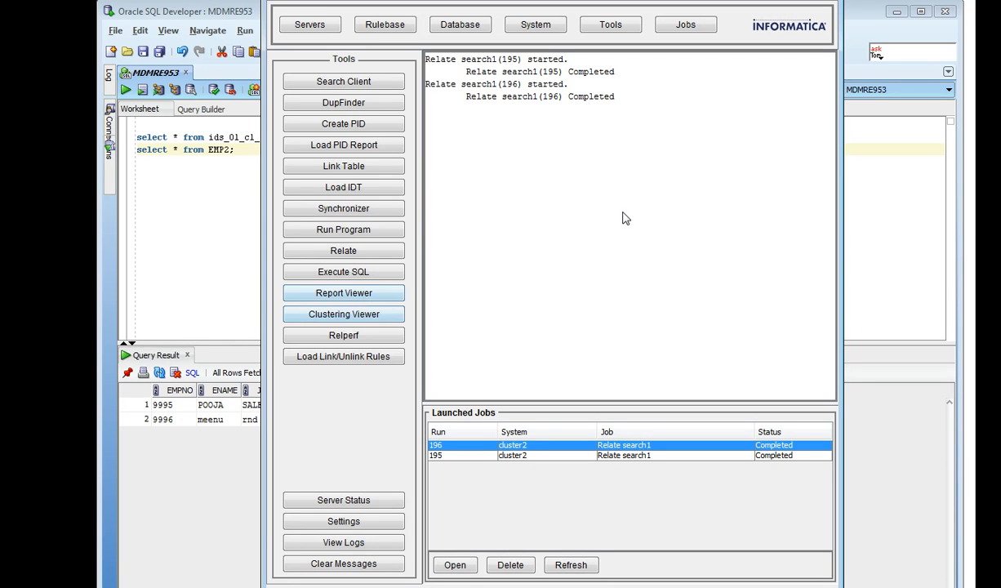
{"action": "left_click", "coordinate": [538, 31]}
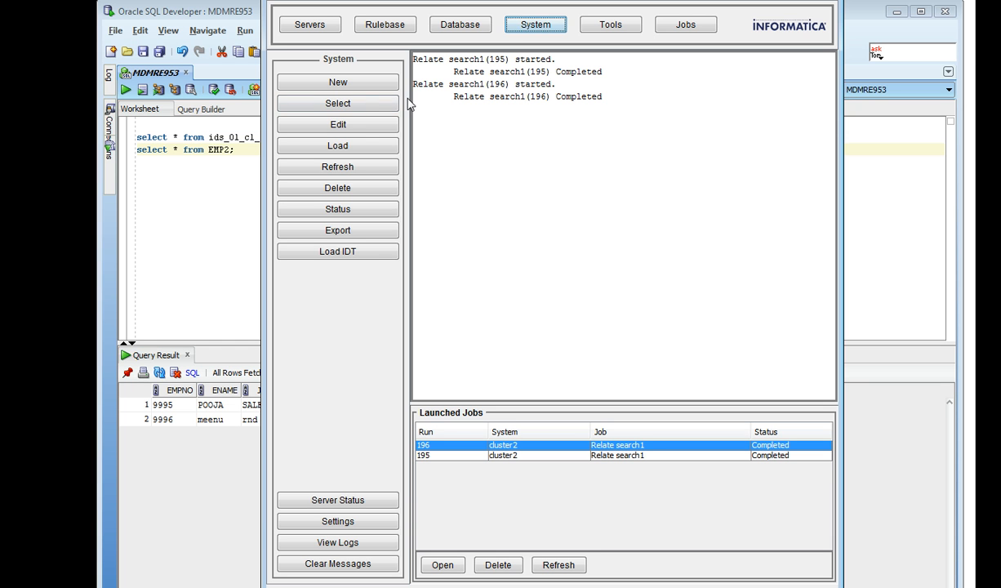
{"action": "left_click", "coordinate": [360, 131]}
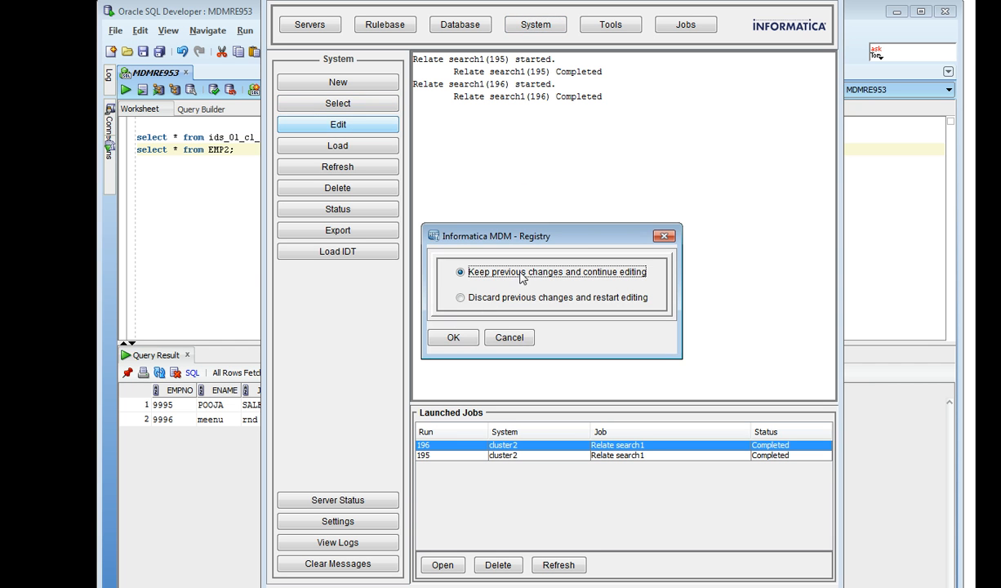
{"action": "left_click", "coordinate": [452, 336]}
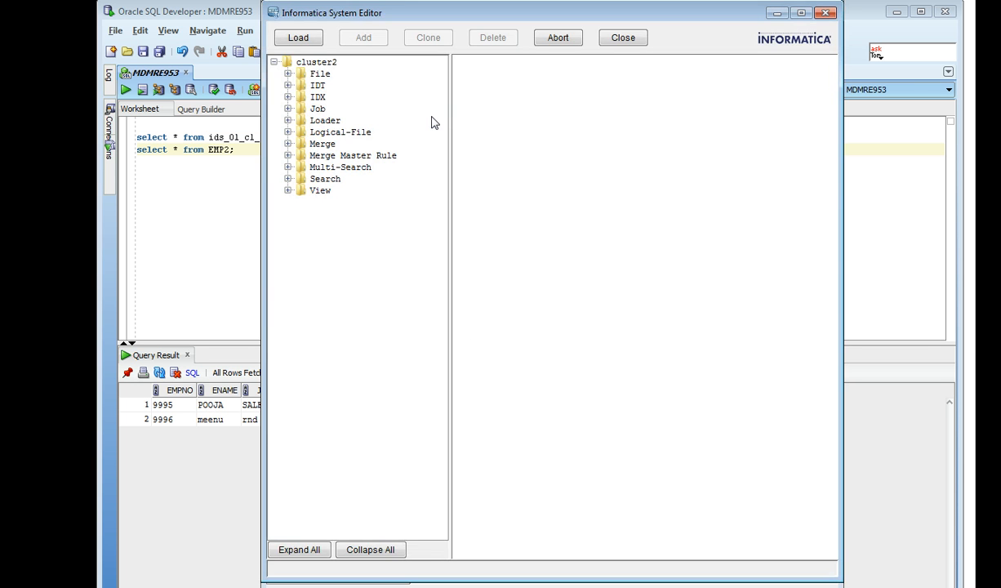
- Open the lf-EMP2 logical file and examine the source name and table references in its data-source definition
{"action": "left_click", "coordinate": [287, 132]}
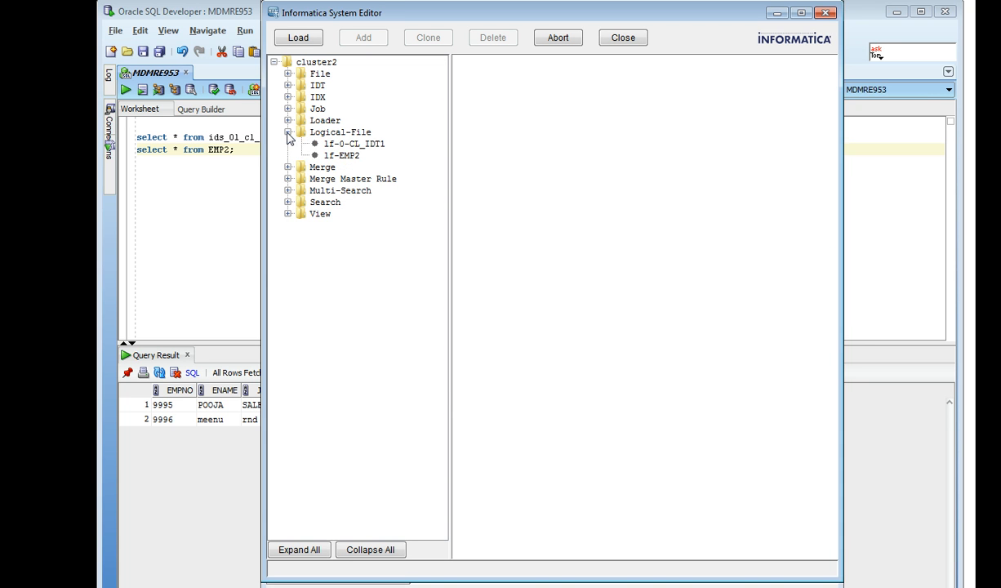
{"action": "left_click", "coordinate": [335, 156]}
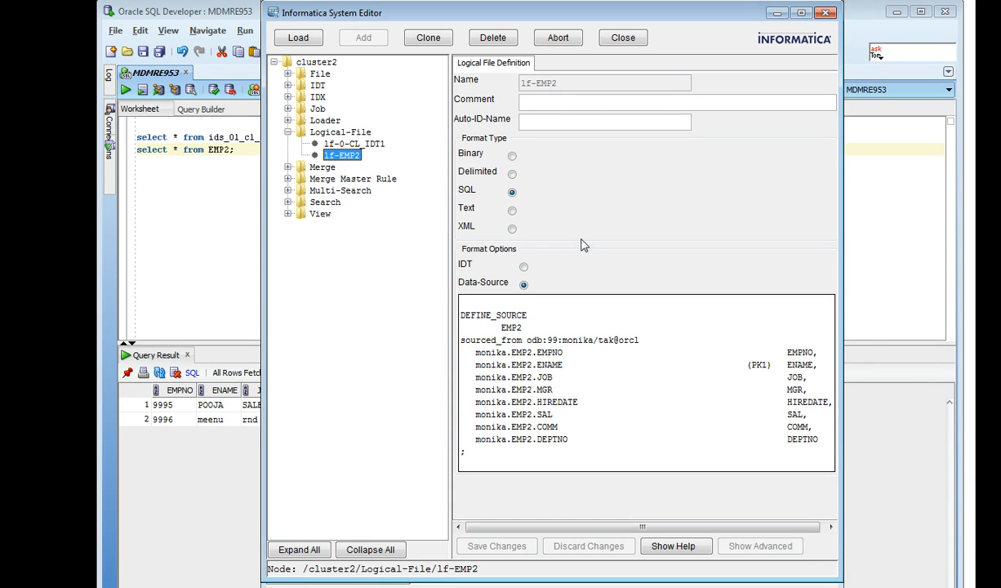
{"action": "left_click", "coordinate": [473, 316]}
{"action": "double_click", "coordinate": [473, 316]}
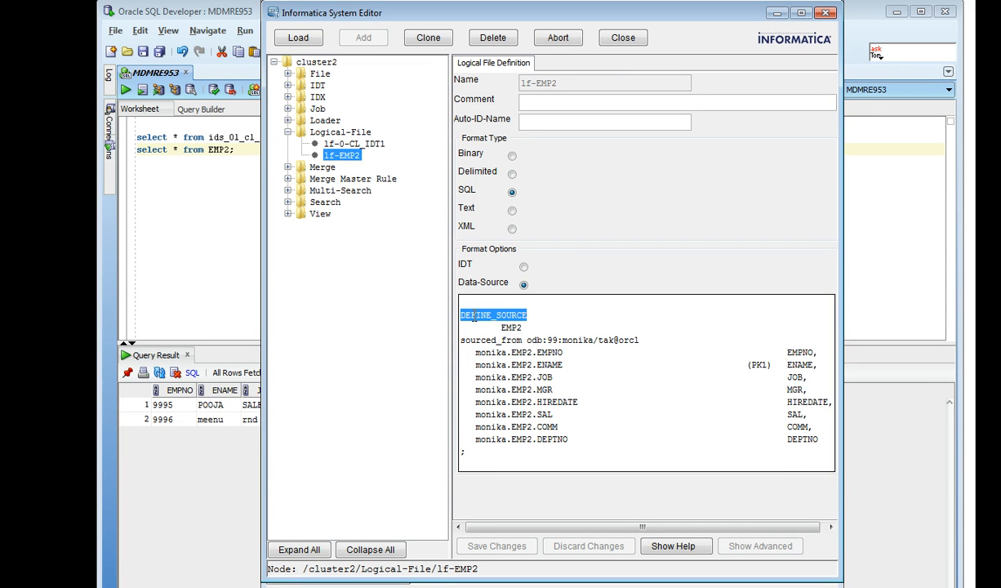
{"action": "double_click", "coordinate": [512, 328]}
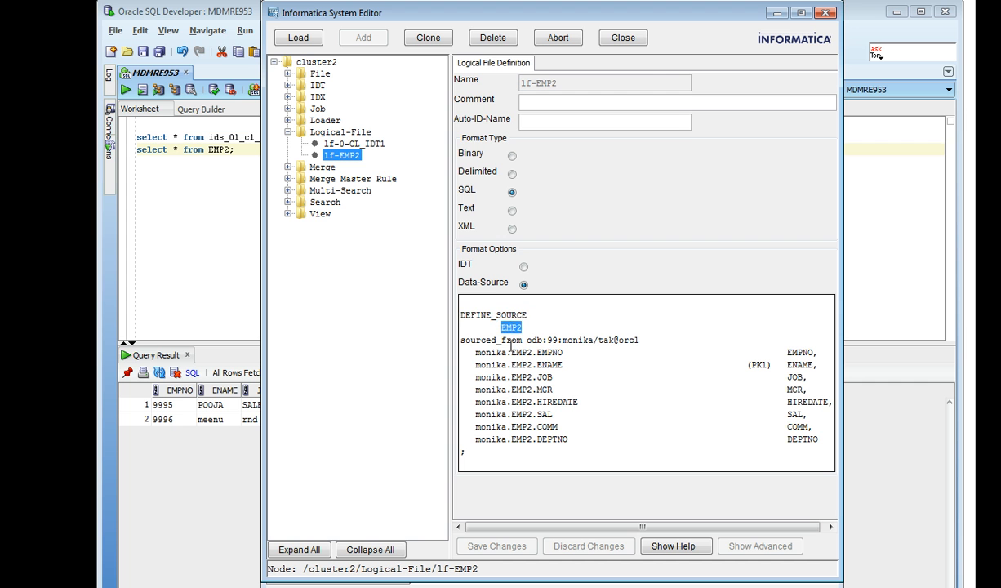
{"action": "double_click", "coordinate": [517, 352]}
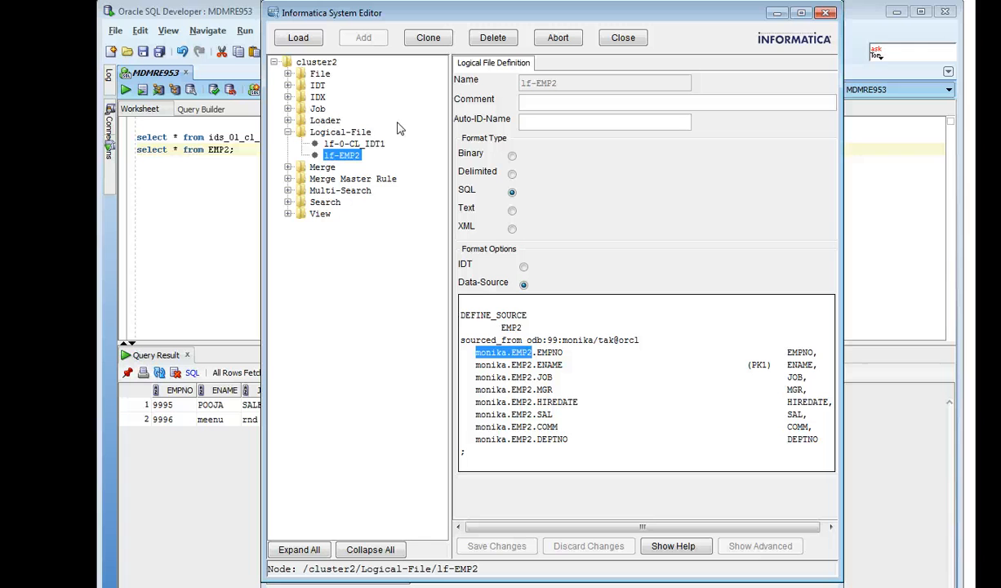
- Open view1 among the system's views and review its ENAME, JOB and IDS-SCORE fields
{"action": "left_click", "coordinate": [287, 214]}
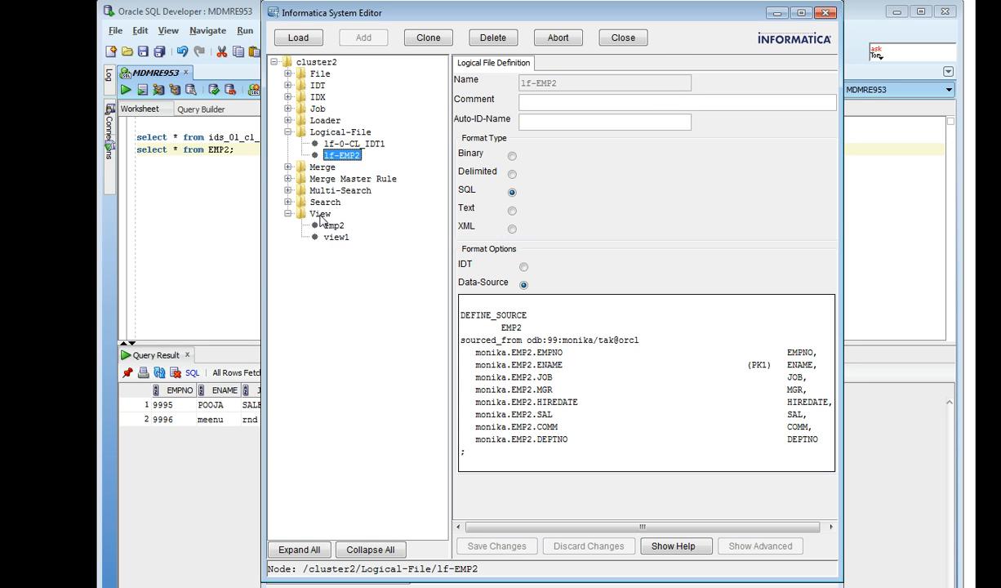
{"action": "left_click", "coordinate": [338, 237]}
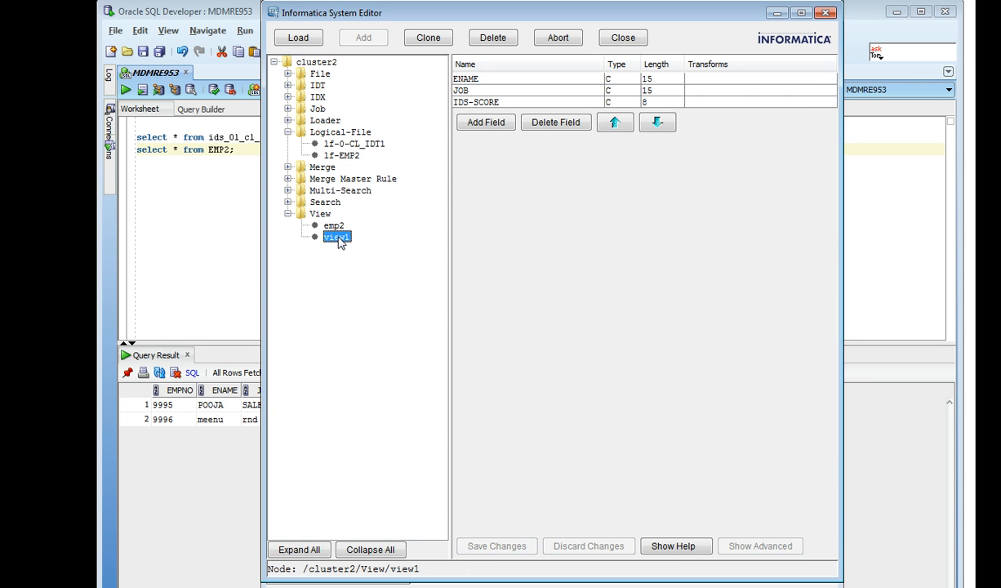
{"action": "left_click", "coordinate": [484, 80]}
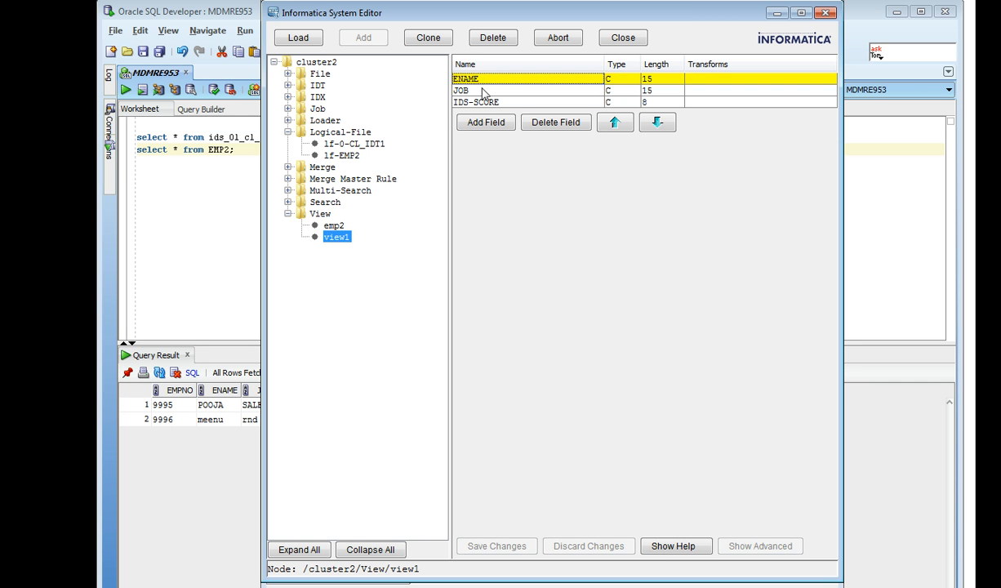
{"action": "left_click", "coordinate": [481, 91]}
{"action": "left_click", "coordinate": [482, 103]}
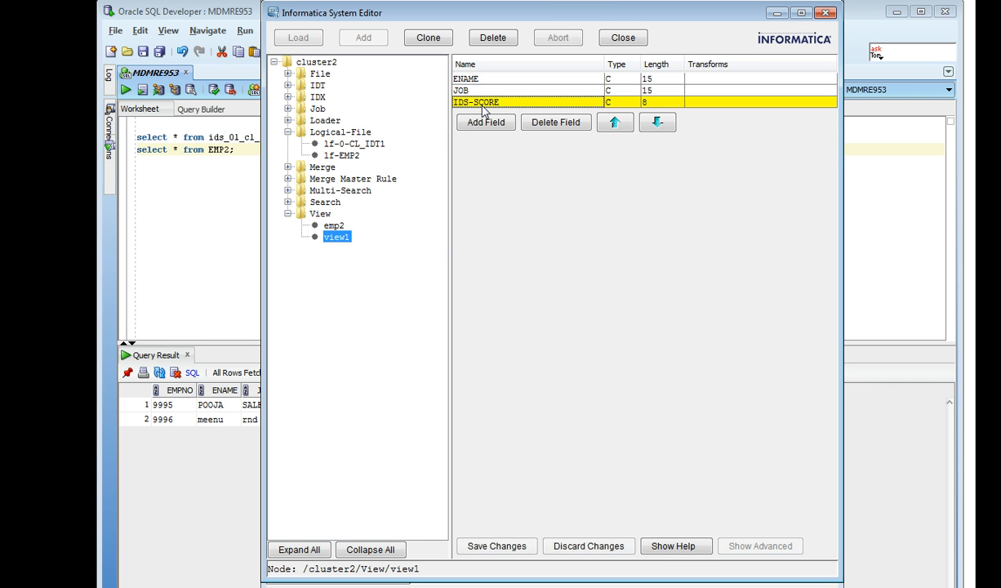
- Switch to Oracle SQL Developer, rerun the ids_01_cl_idt1 query, and check the first row's IDS_ENAME and IDS_JOB values
{"action": "key", "text": "alt+Tab"}
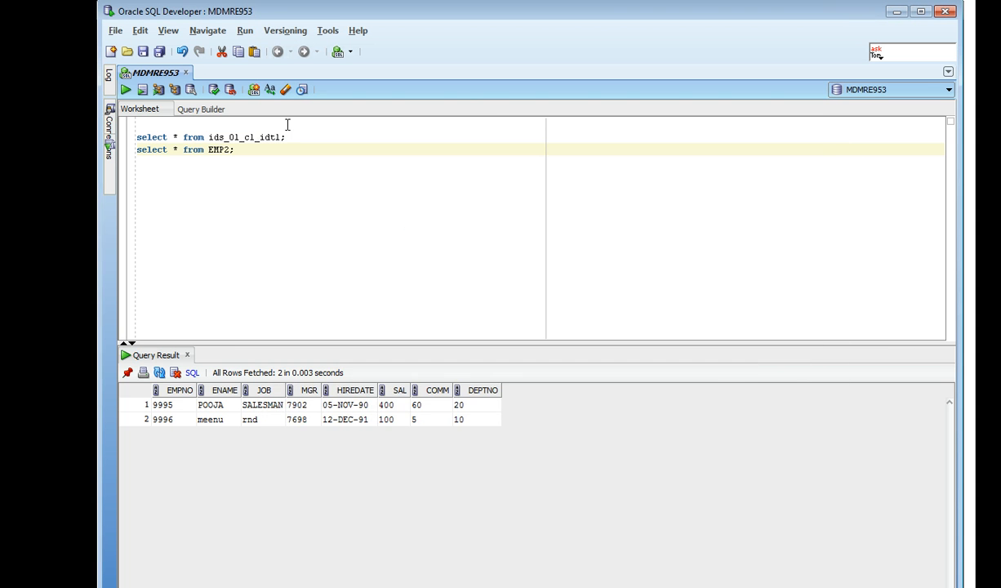
{"action": "left_click", "coordinate": [238, 137]}
{"action": "key", "text": "ctrl+Return"}
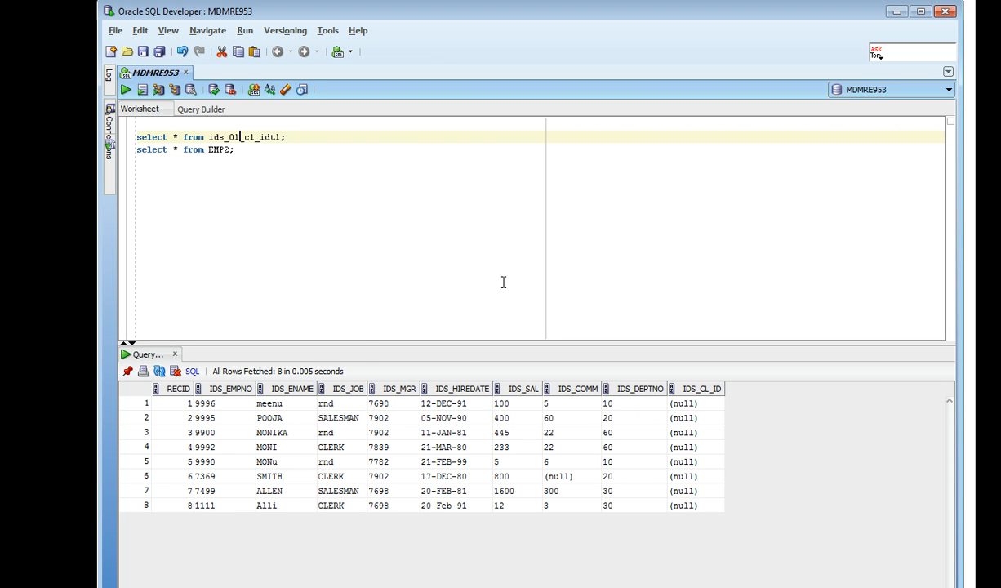
{"action": "left_click", "coordinate": [285, 404]}
{"action": "left_click", "coordinate": [349, 405]}
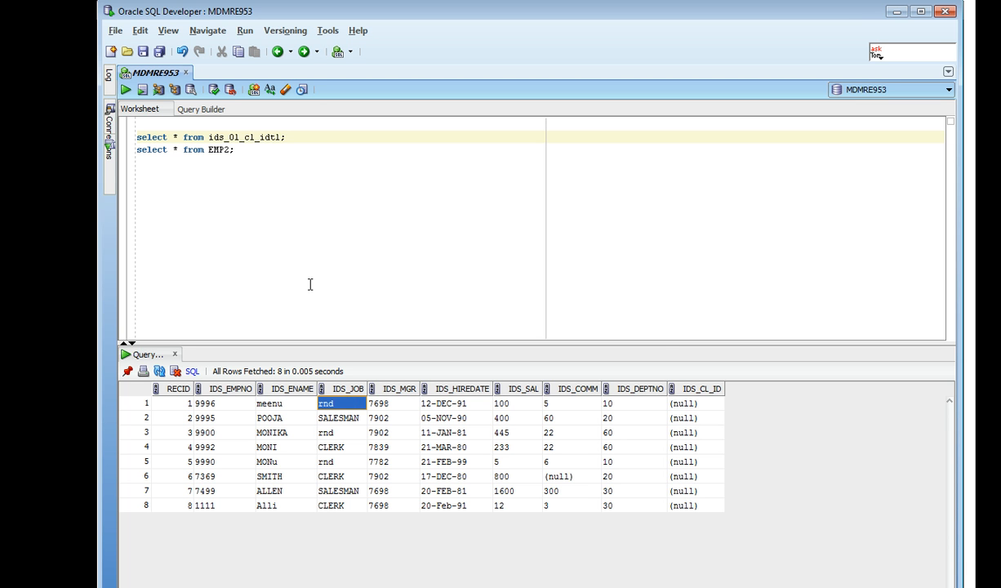
- Return to the Informatica System Editor and review the JOB and IDS-SCORE fields of view1 again
{"action": "key", "text": "alt+Tab"}
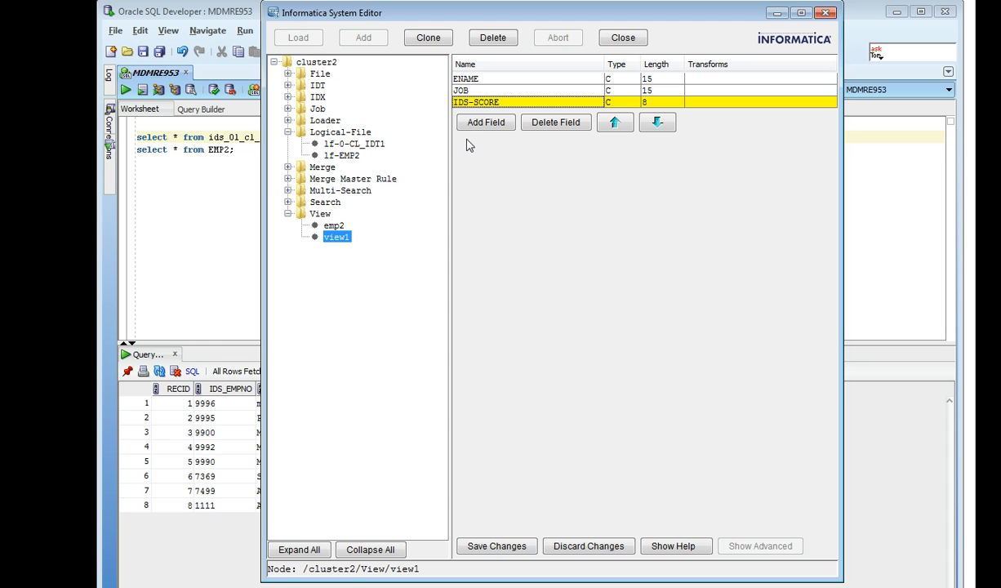
{"action": "left_click", "coordinate": [507, 92]}
{"action": "left_click", "coordinate": [508, 104]}
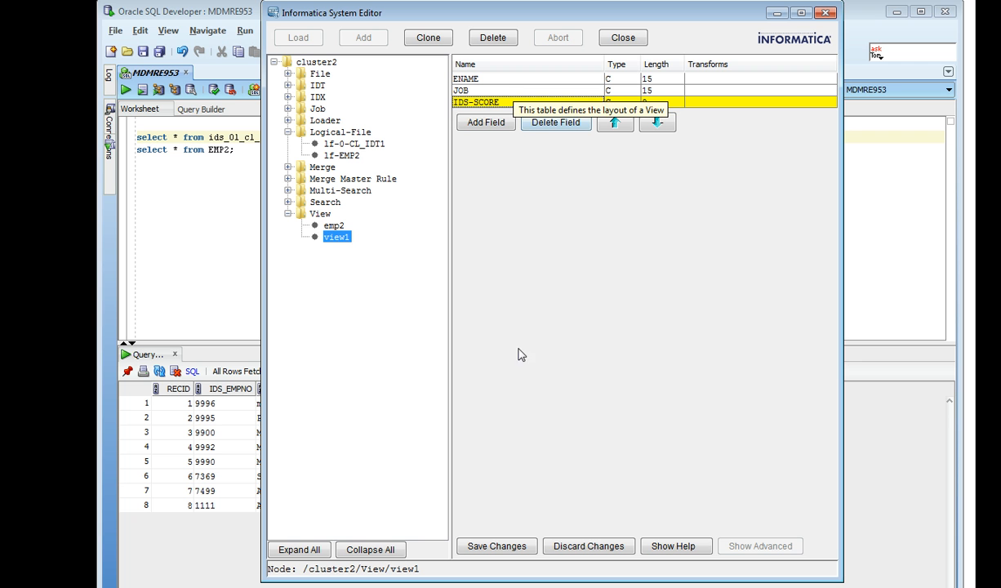
- Close the System Editor and confirm the exit
{"action": "left_click", "coordinate": [490, 545]}
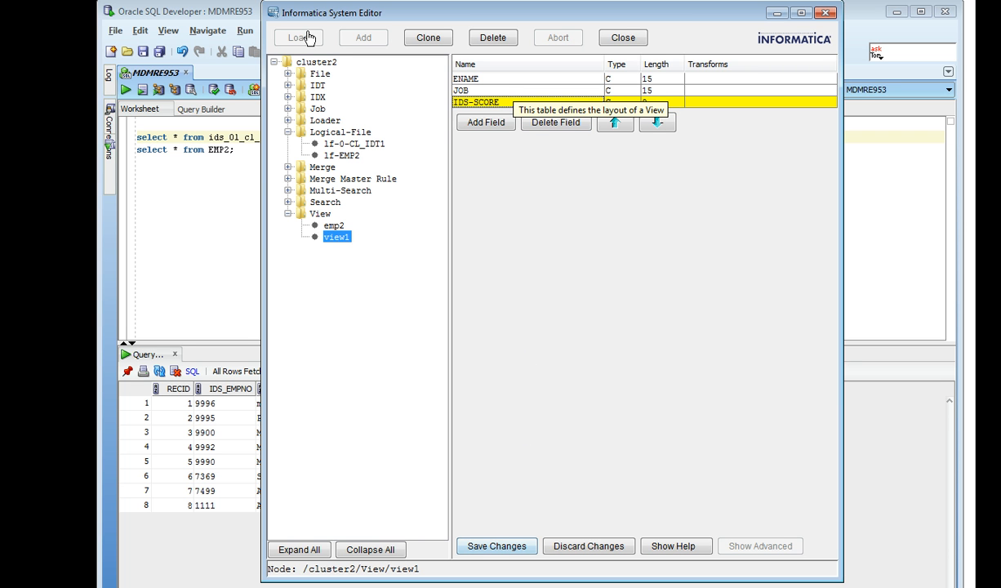
{"action": "left_click", "coordinate": [623, 39]}
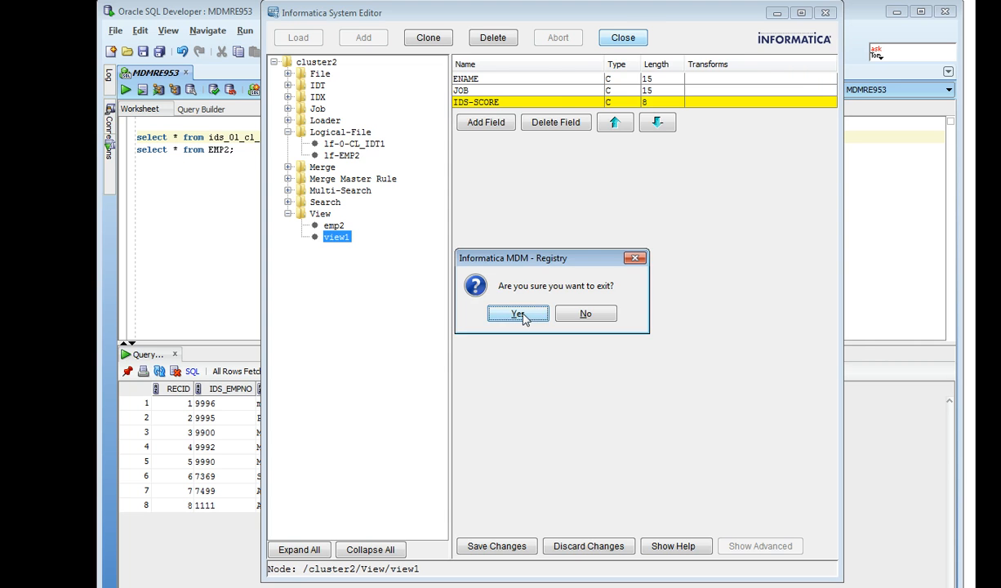
{"action": "left_click", "coordinate": [521, 314]}
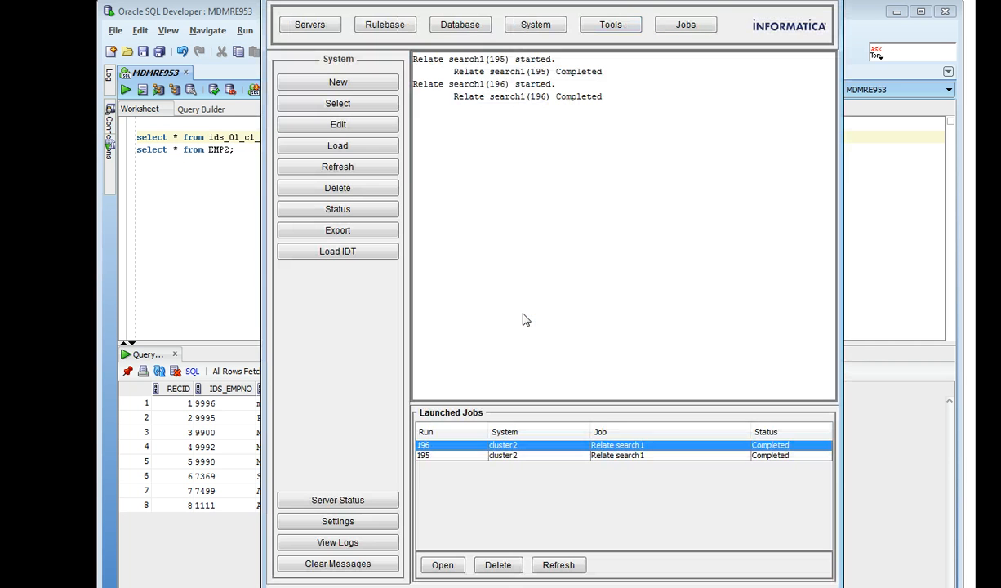
- Open the Relate tool and examine both parts of its input file entry, lfile=lf-EMP2
{"action": "left_click", "coordinate": [614, 31]}
{"action": "left_click", "coordinate": [364, 251]}
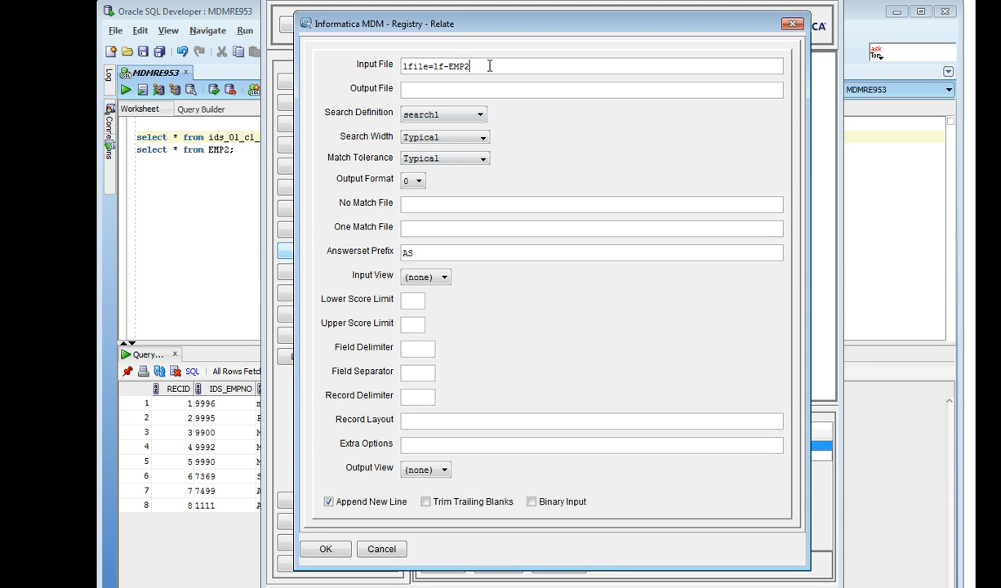
{"action": "double_click", "coordinate": [490, 66]}
{"action": "left_click", "coordinate": [490, 66]}
{"action": "double_click", "coordinate": [406, 66]}
{"action": "left_click", "coordinate": [415, 66]}
{"action": "double_click", "coordinate": [451, 67]}
{"action": "left_click", "coordinate": [470, 88]}
- Clear the Answerset Prefix and set the Relate job's output file to OUTPUT.txt
{"action": "left_click", "coordinate": [422, 257]}
{"action": "key", "text": "BackSpace"}
{"action": "key", "text": "BackSpace"}
{"action": "left_click", "coordinate": [441, 89]}
{"action": "type", "text": "OUTPUT"}
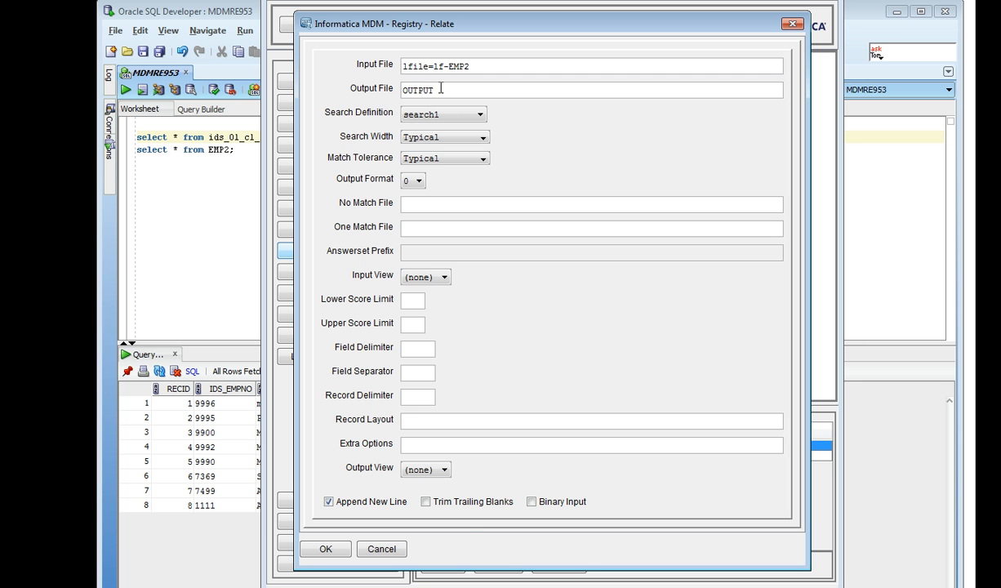
{"action": "type", "text": "."}
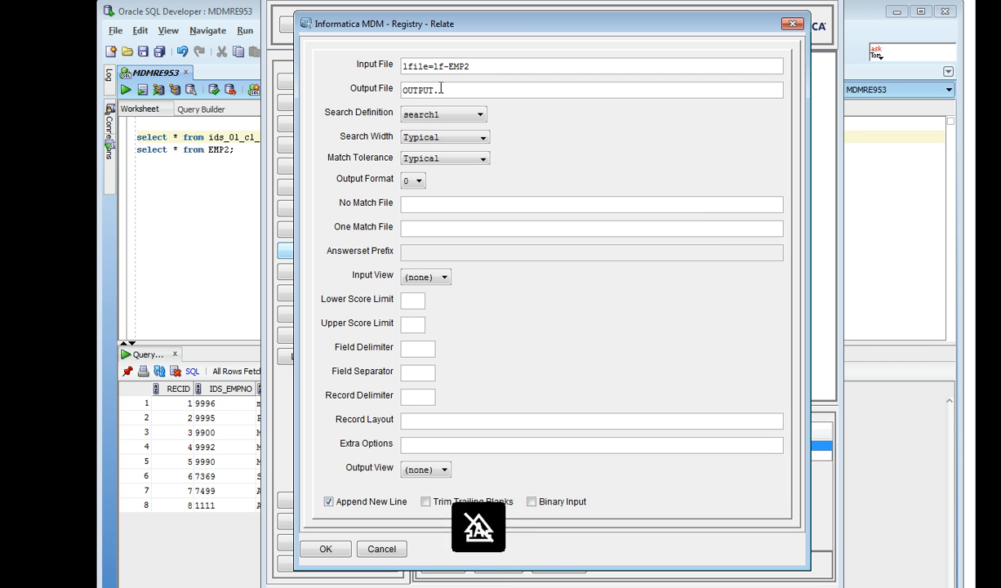
{"action": "type", "text": "txt"}
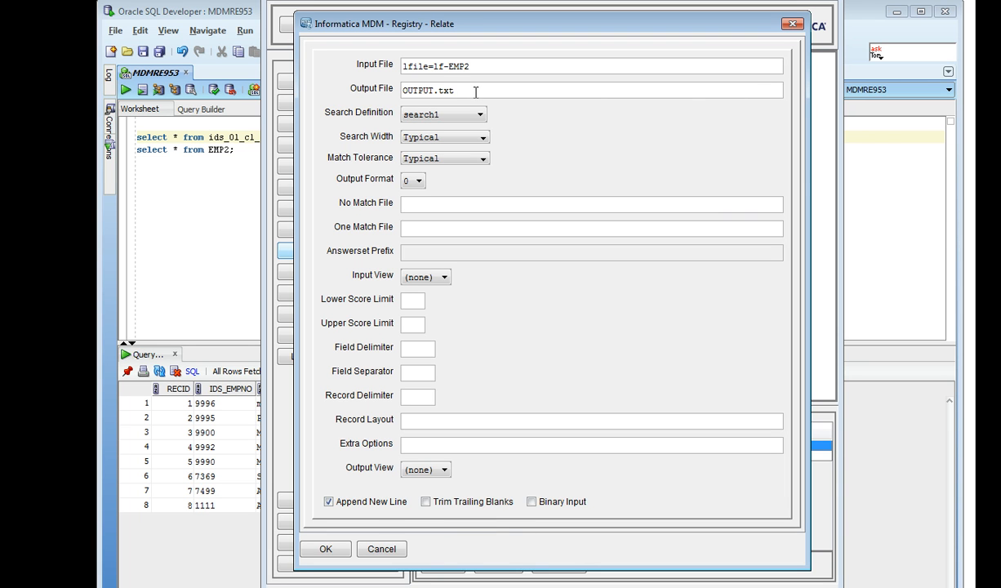
- Choose search1 as the Relate job's search definition
{"action": "left_click", "coordinate": [422, 115]}
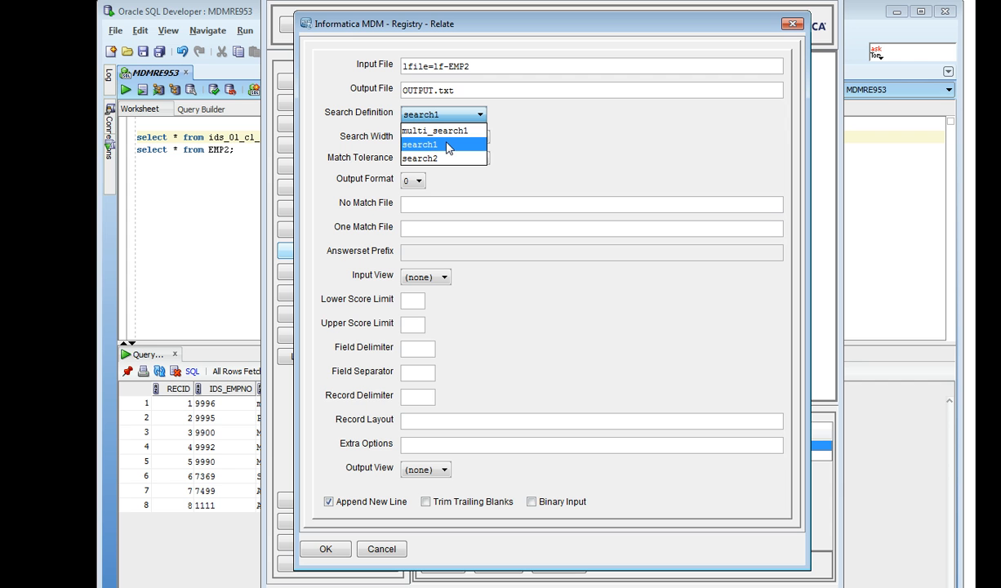
{"action": "left_click", "coordinate": [447, 147]}
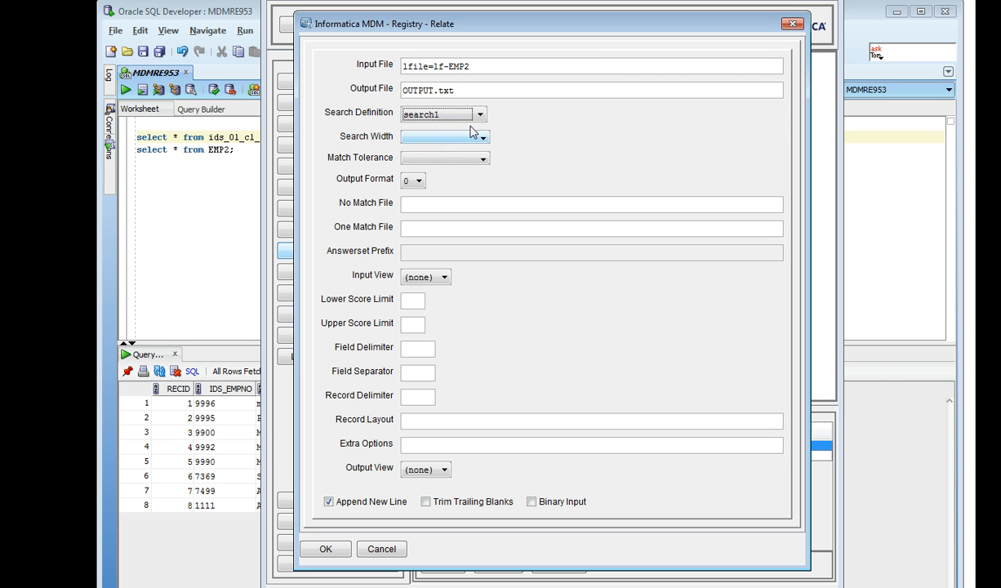
- Set both the Search Width and the Match Tolerance of the Relate job to Typical
{"action": "left_click", "coordinate": [444, 136]}
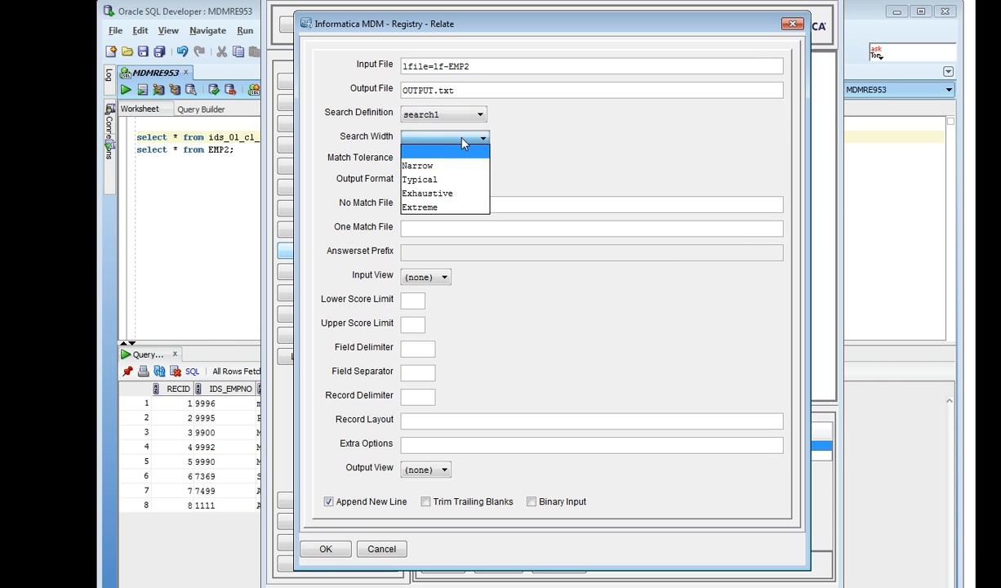
{"action": "left_click", "coordinate": [447, 179]}
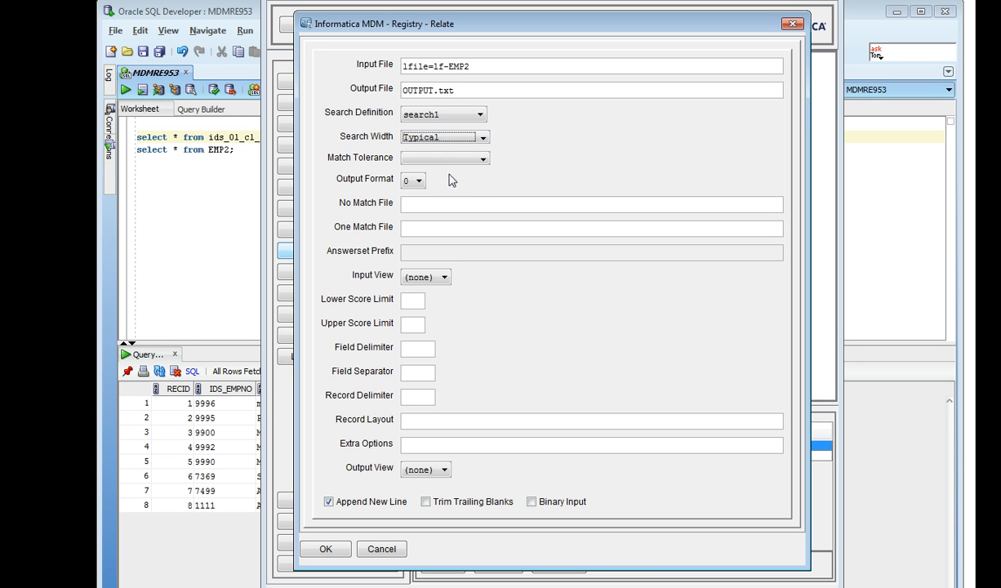
{"action": "left_click", "coordinate": [457, 160]}
{"action": "left_click", "coordinate": [455, 198]}
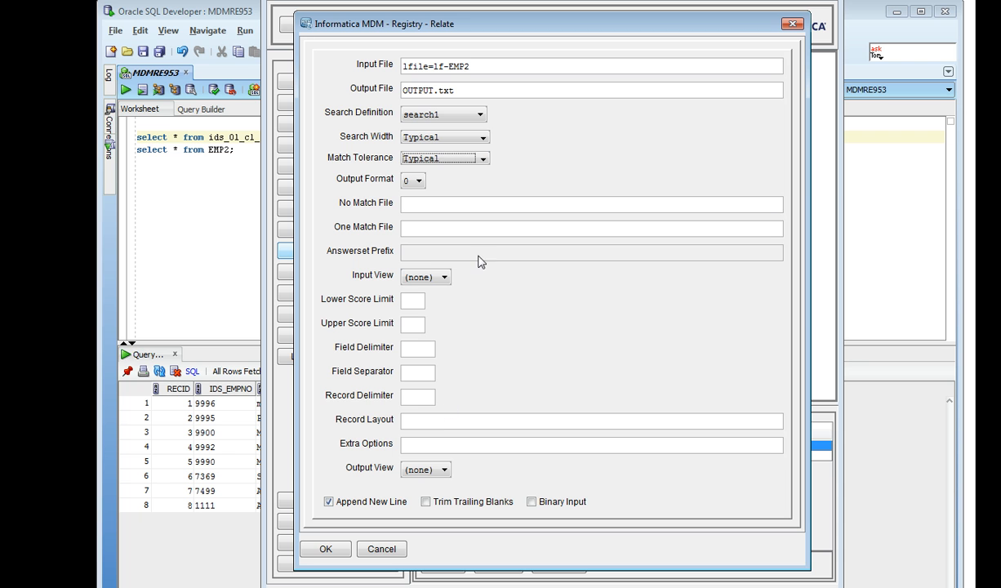
- Set the Relate job's Output View to view1, run the job and close its progress window
{"action": "left_click", "coordinate": [438, 476]}
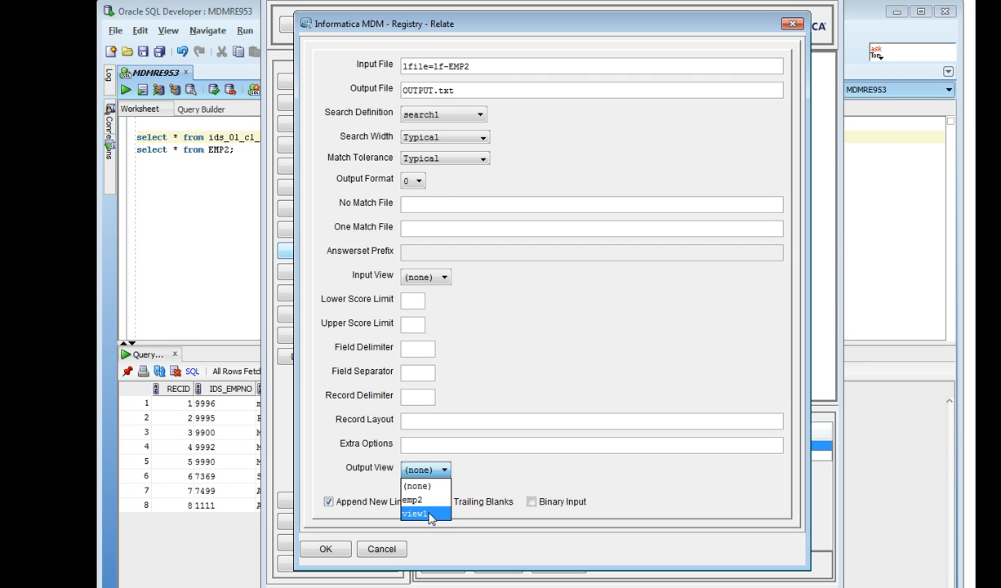
{"action": "left_click", "coordinate": [429, 514]}
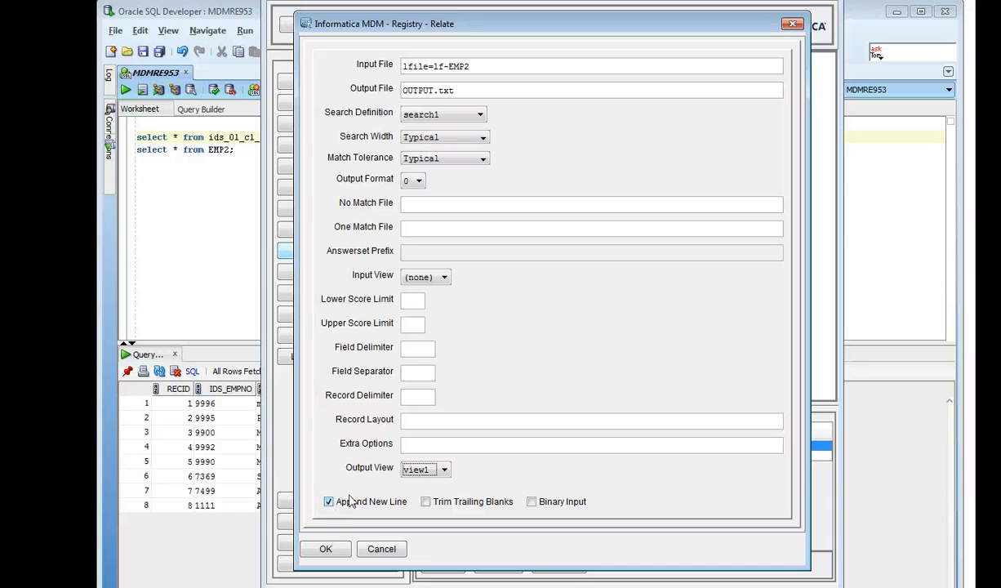
{"action": "left_click", "coordinate": [327, 549]}
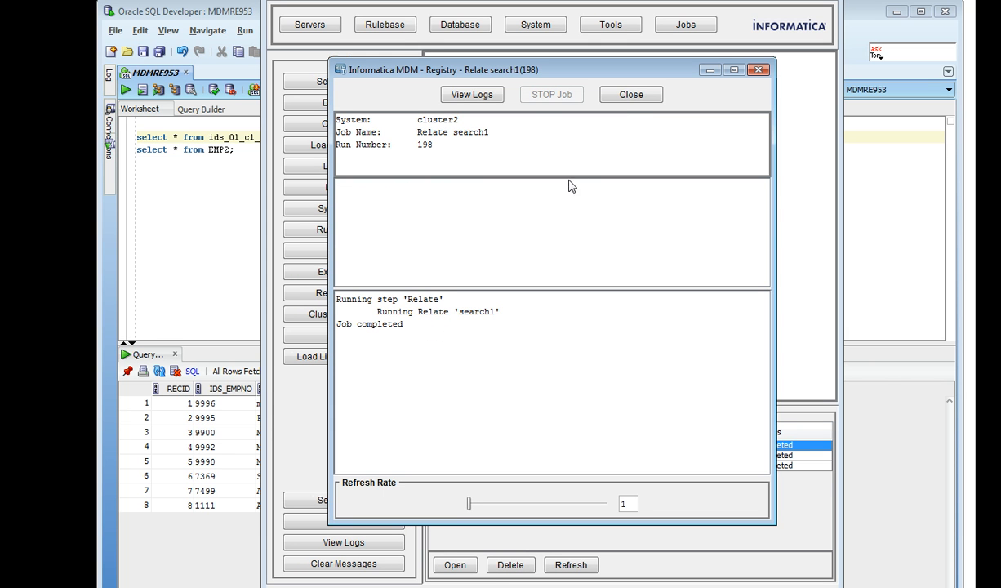
{"action": "left_click", "coordinate": [633, 95]}
- Switch to Windows Explorer and open OUTPUT.txt from the ids folder
{"action": "key", "text": "alt+Tab"}
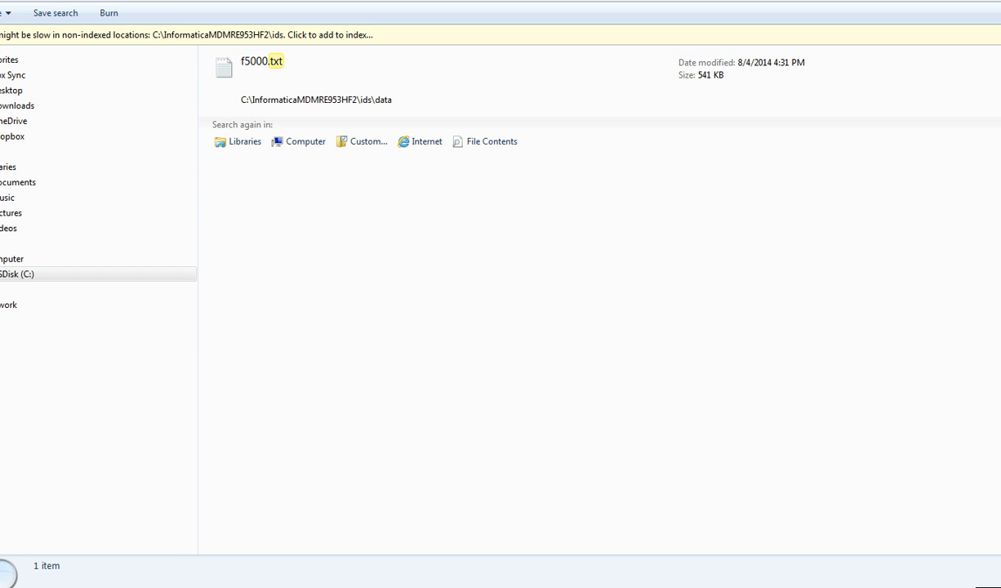
{"action": "key", "text": "BackSpace"}
{"action": "left_click", "coordinate": [415, 81]}
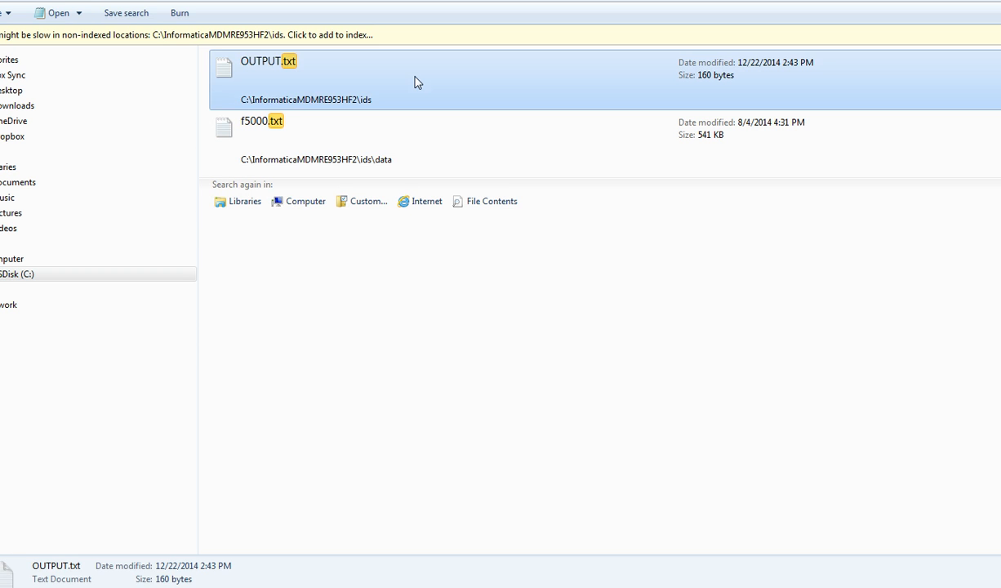
{"action": "double_click", "coordinate": [414, 81]}
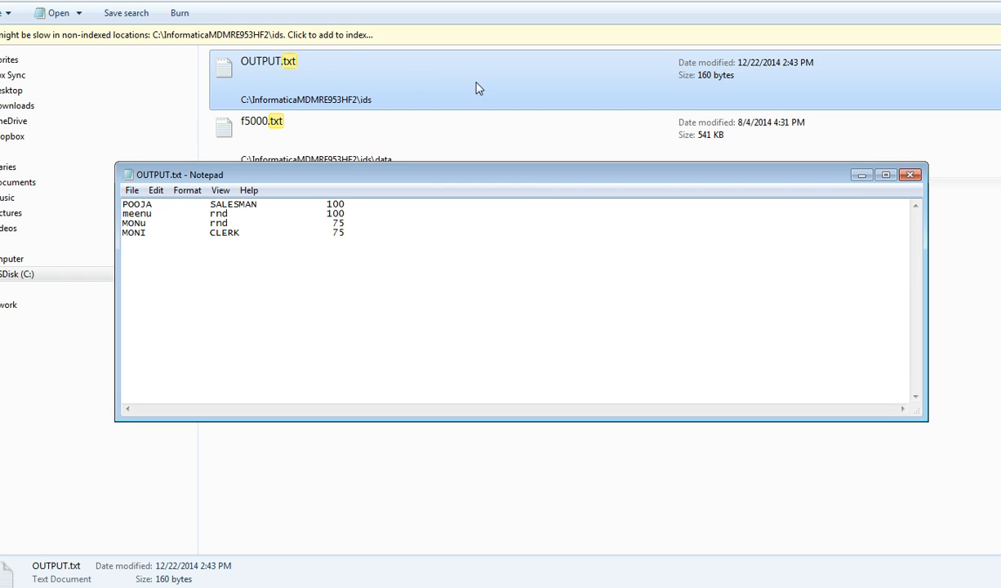
- Examine the matched names, job titles and scores listed in OUTPUT.txt
{"action": "double_click", "coordinate": [144, 205]}
{"action": "double_click", "coordinate": [143, 214]}
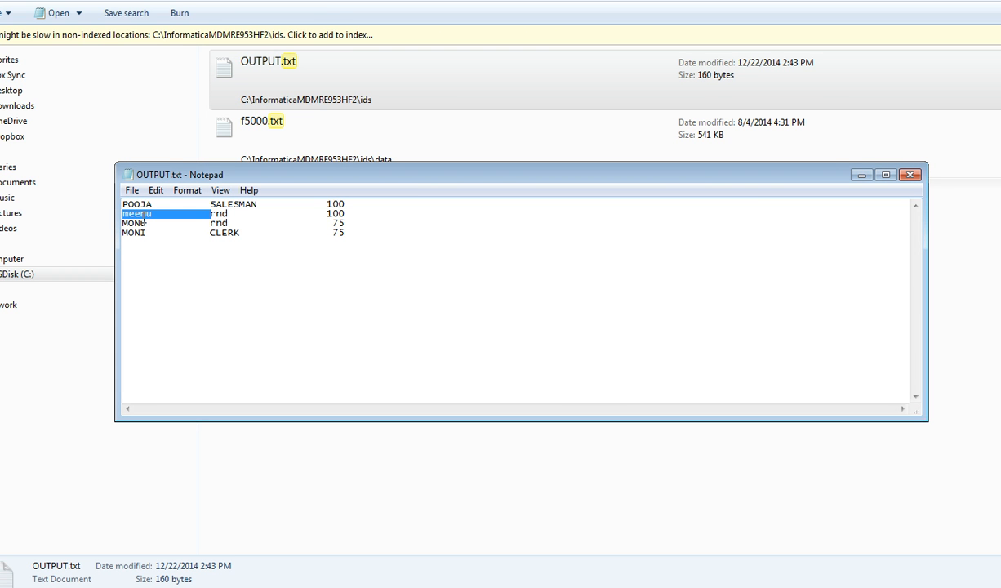
{"action": "double_click", "coordinate": [143, 223]}
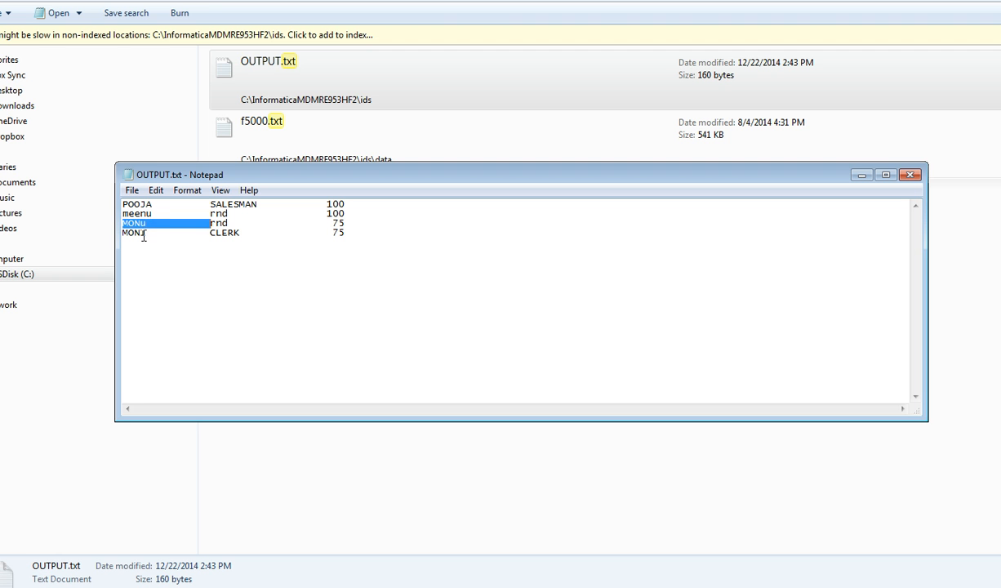
{"action": "double_click", "coordinate": [142, 234]}
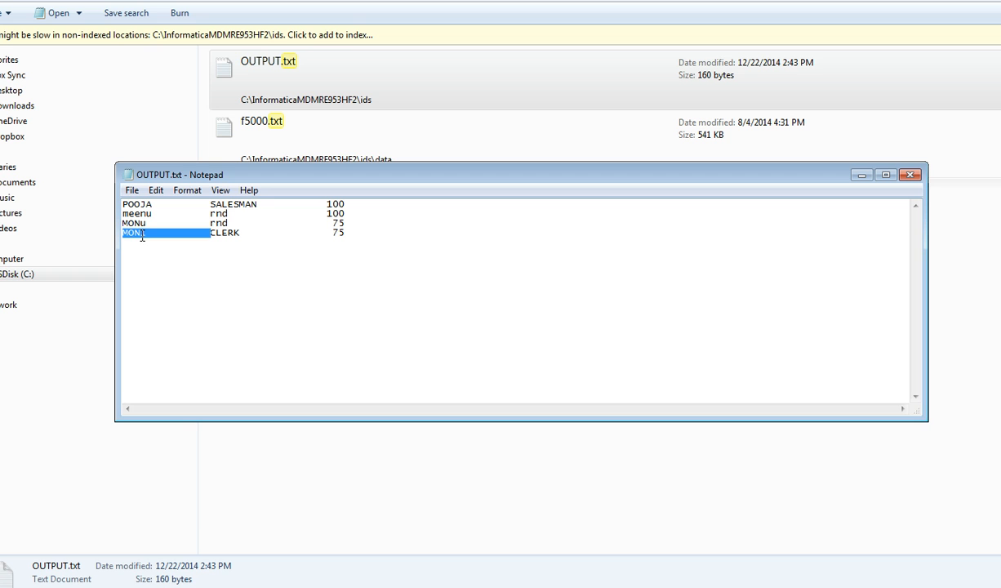
{"action": "double_click", "coordinate": [135, 205]}
{"action": "left_click", "coordinate": [240, 204]}
{"action": "double_click", "coordinate": [250, 206]}
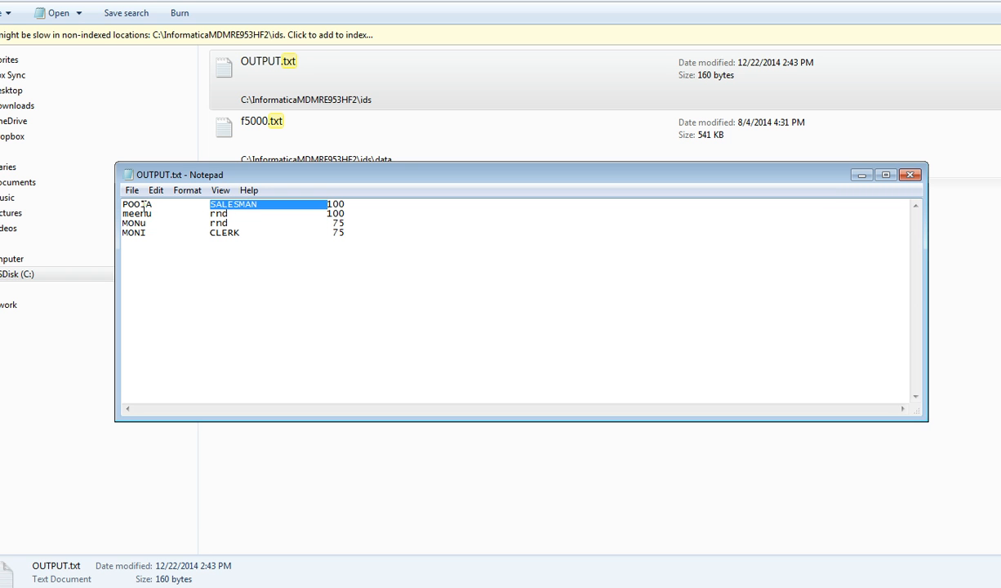
{"action": "double_click", "coordinate": [341, 204]}
{"action": "double_click", "coordinate": [341, 214]}
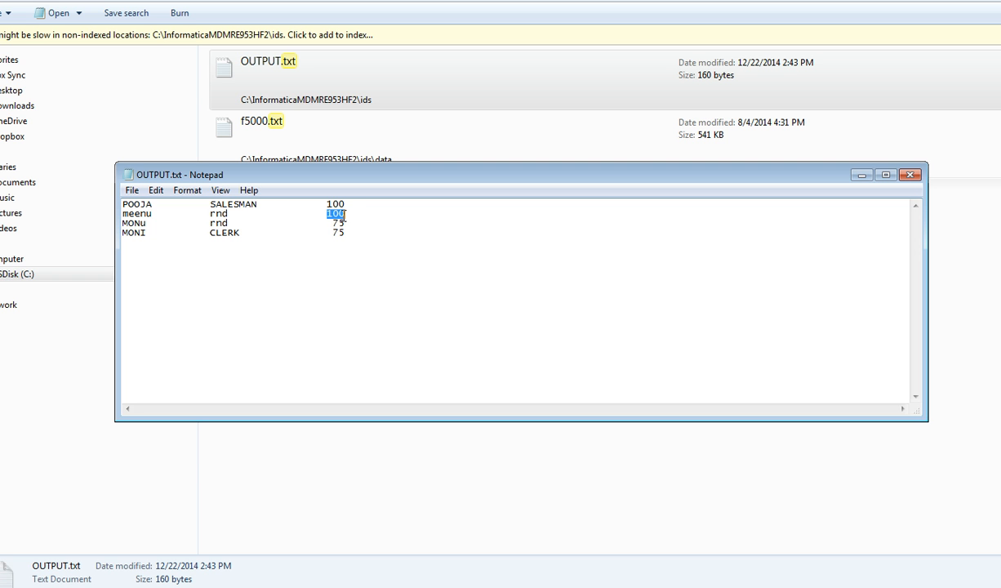
{"action": "left_click", "coordinate": [343, 222]}
- Bring the Registry Console back into view and close the OUTPUT.txt Notepad window
{"action": "key", "text": "alt+Tab"}
{"action": "key", "text": "alt+Tab"}
{"action": "key", "text": "alt+Tab"}
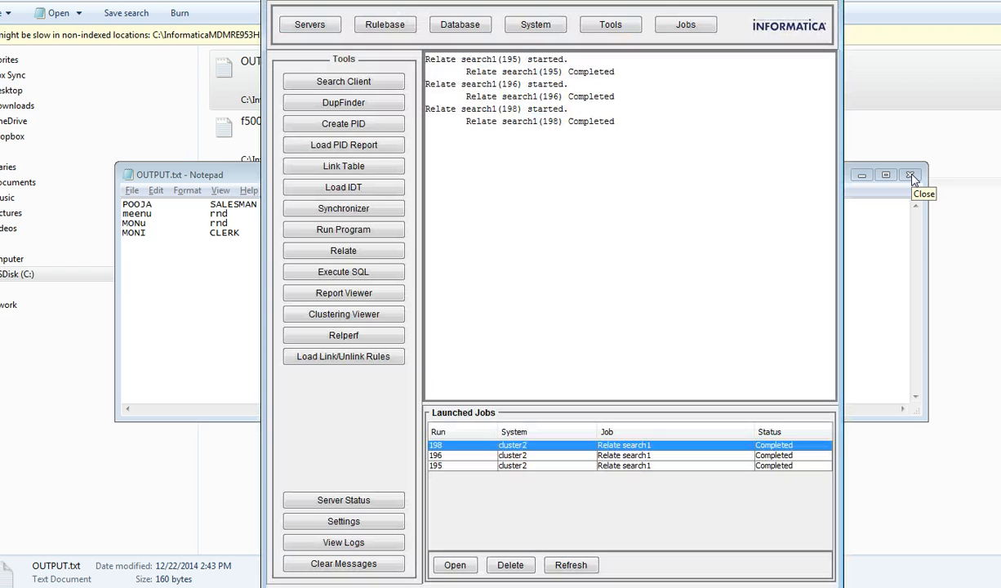
{"action": "left_click", "coordinate": [912, 176]}
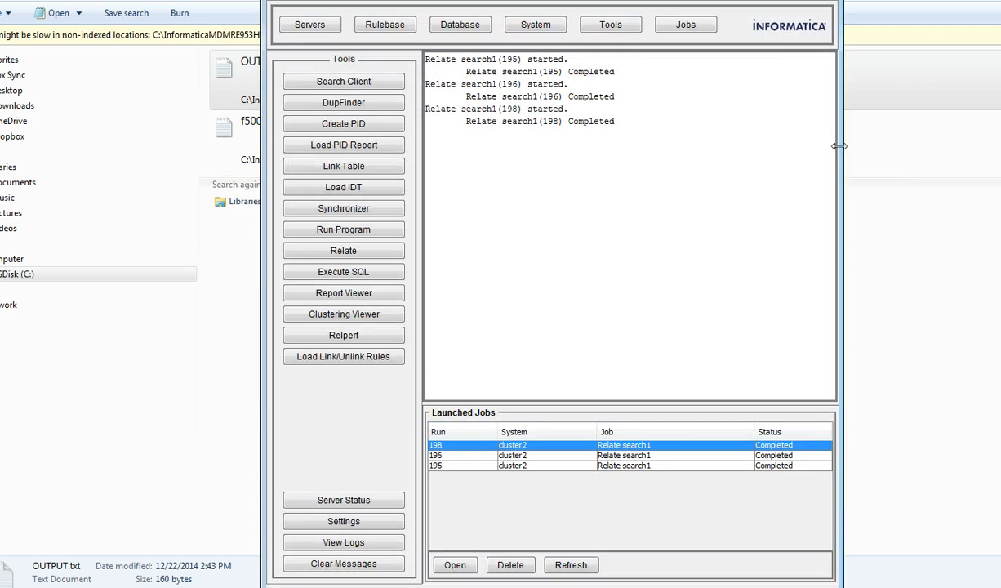
- Reopen the Relate tool in the Registry Console and clear the job's Output File entry
{"action": "left_click", "coordinate": [604, 29]}
{"action": "left_click", "coordinate": [336, 252]}
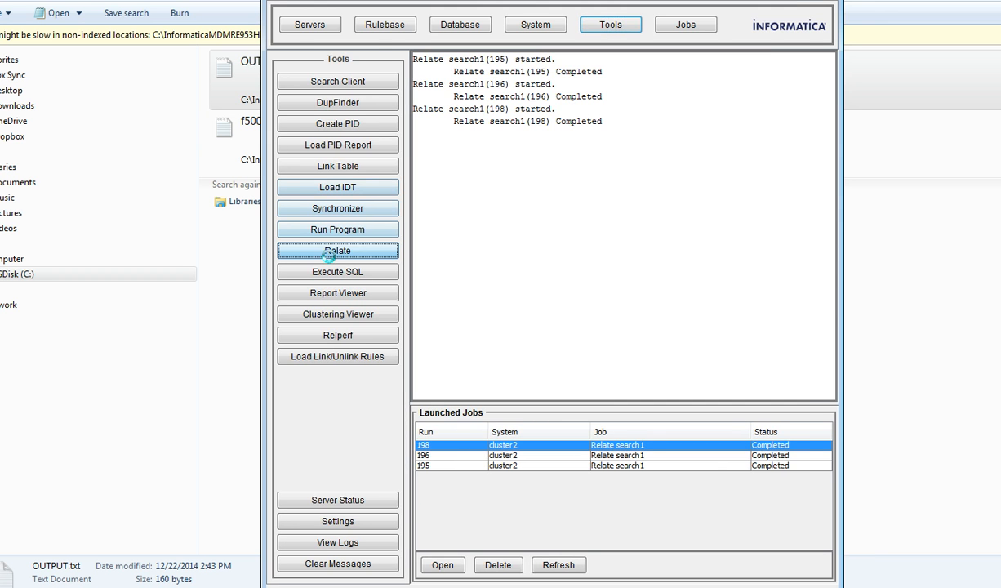
{"action": "left_click", "coordinate": [477, 96]}
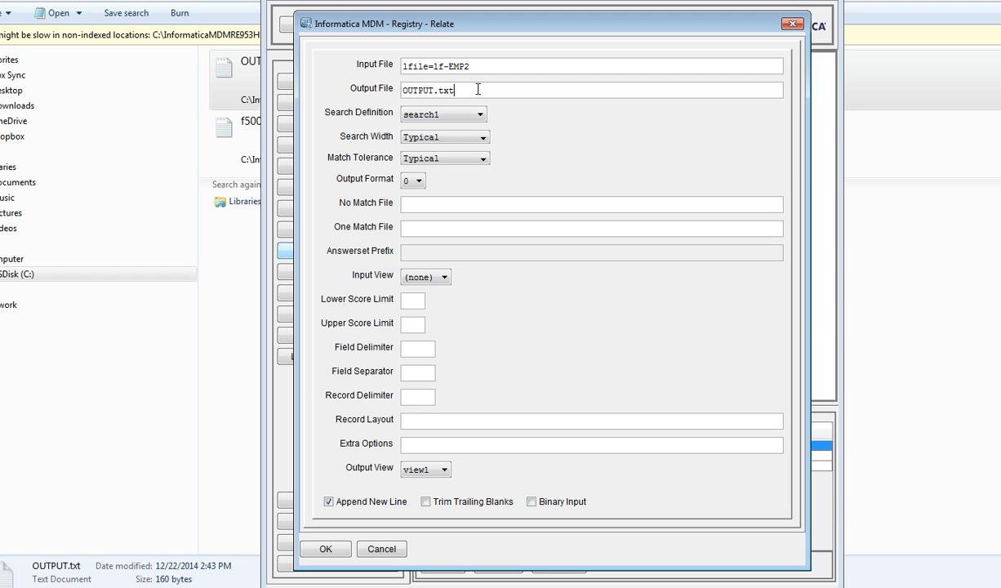
{"action": "key", "text": "BackSpace"}
{"action": "key", "text": "BackSpace"}
{"action": "key", "text": "BackSpace"}
{"action": "key", "text": "BackSpace"}
{"action": "key", "text": "BackSpace"}
{"action": "key", "text": "BackSpace"}
{"action": "key", "text": "BackSpace"}
{"action": "key", "text": "BackSpace"}
{"action": "key", "text": "BackSpace"}
{"action": "key", "text": "BackSpace"}
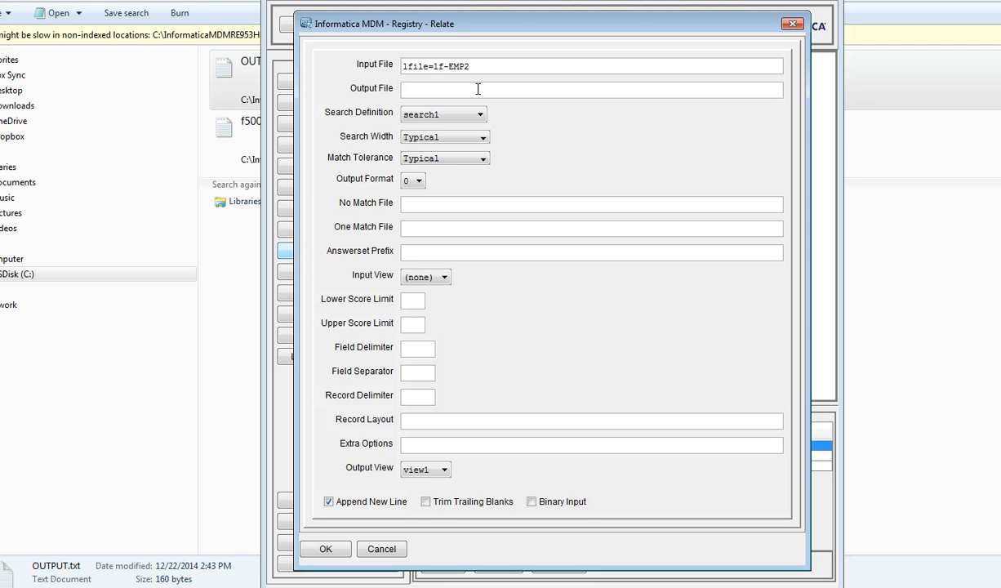
- Set the Relate job's Answerset Prefix to AS
{"action": "left_click", "coordinate": [415, 253]}
{"action": "type", "text": "AS"}
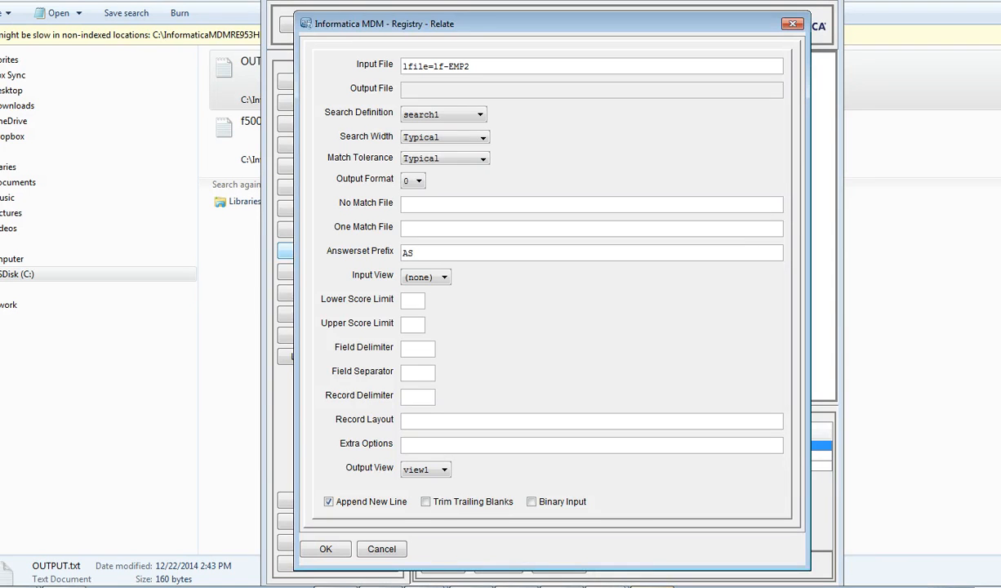
{"action": "right_click", "coordinate": [652, 586]}
{"action": "left_click", "coordinate": [653, 576]}
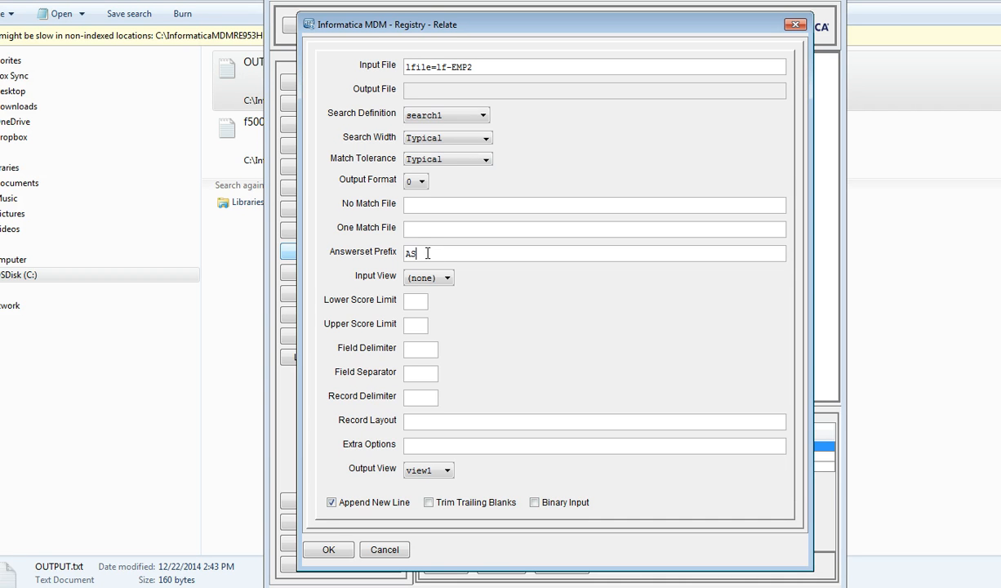
- Set the Relate job's Output View to (none), run the job and close its progress window
{"action": "left_click", "coordinate": [425, 477]}
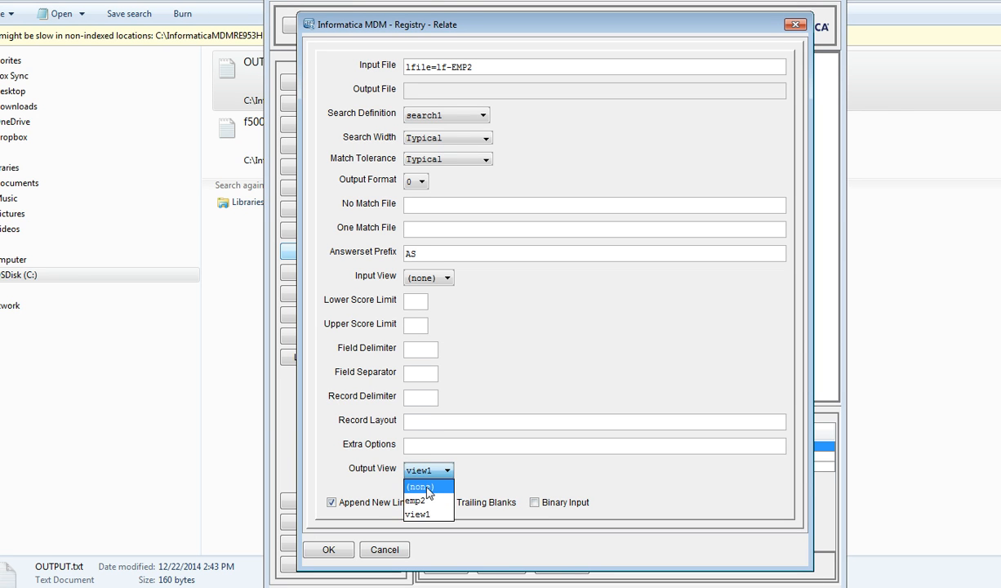
{"action": "left_click", "coordinate": [427, 487]}
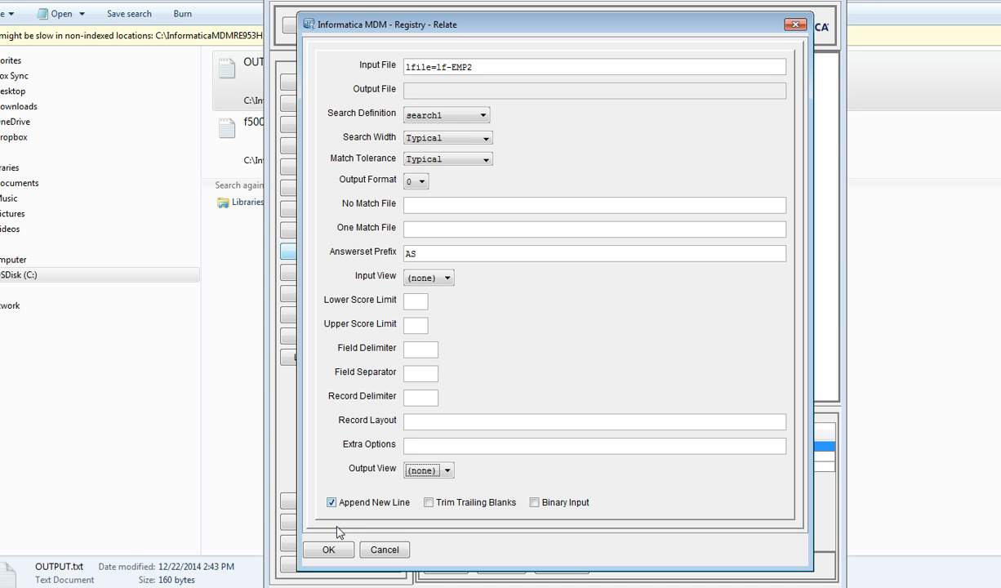
{"action": "left_click", "coordinate": [333, 551]}
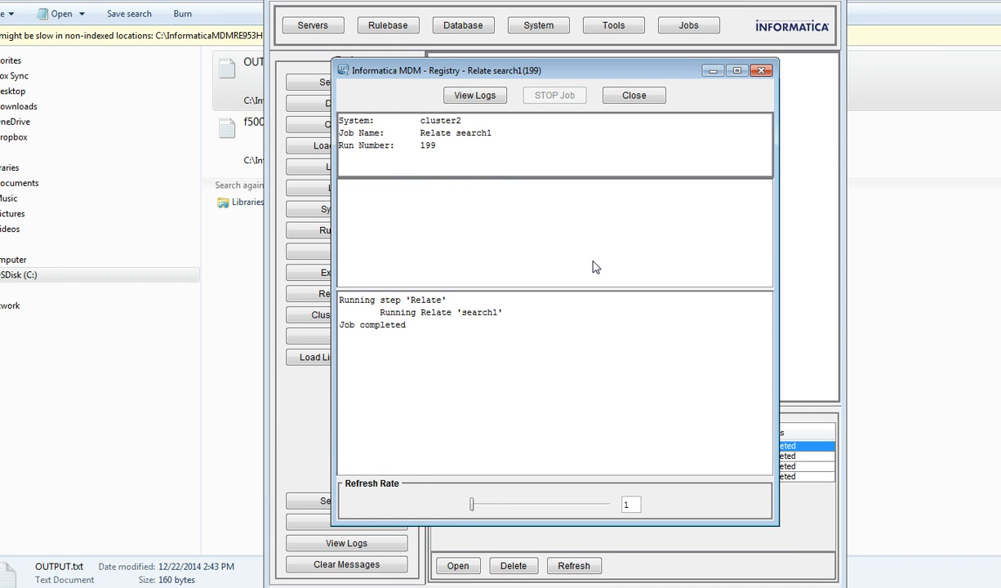
{"action": "left_click", "coordinate": [630, 98]}
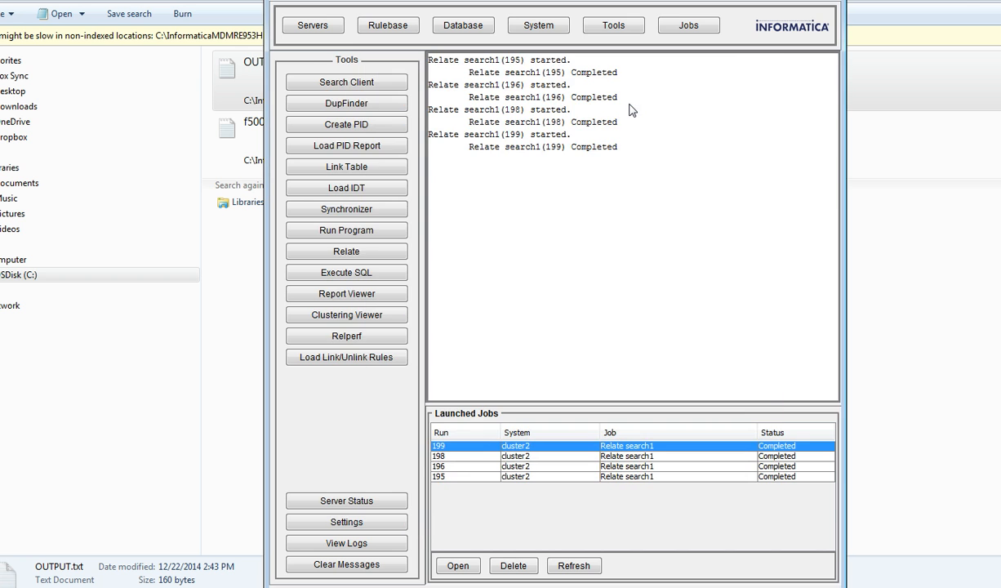
- Switch to Oracle SQL Developer and run a new query, select * from ids_01_as_cl_idt1;, below the existing ones
{"action": "key", "text": "alt+Tab"}
{"action": "key", "text": "alt+Tab"}
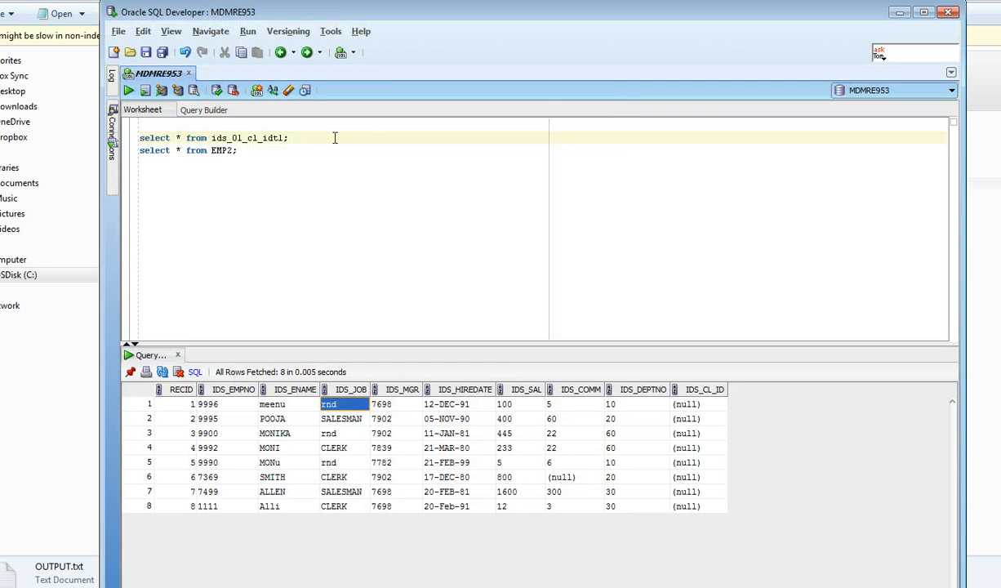
{"action": "left_click", "coordinate": [306, 149]}
{"action": "key", "text": "Return"}
{"action": "key", "text": "Return"}
{"action": "type", "text": "s"}
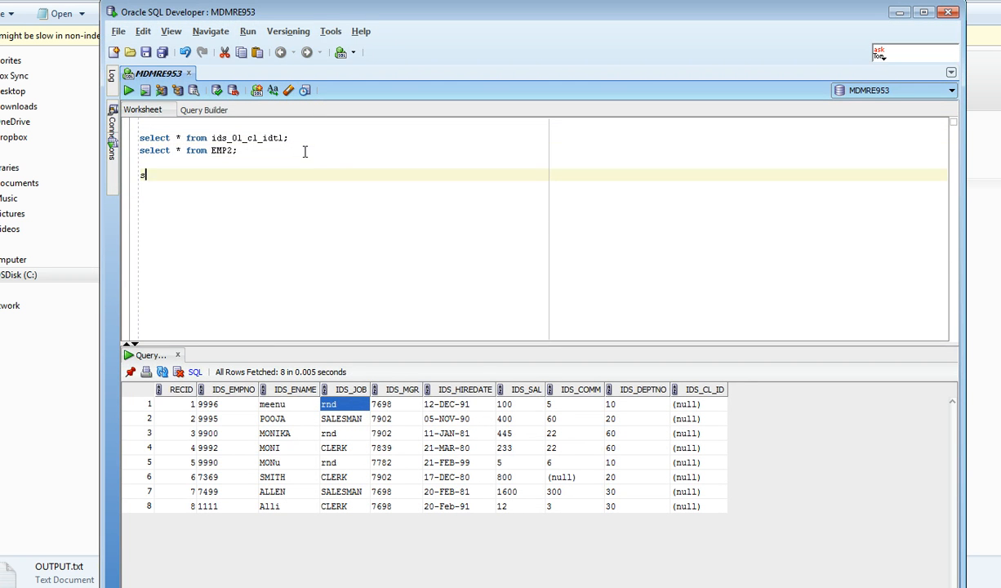
{"action": "type", "text": "elect * from i"}
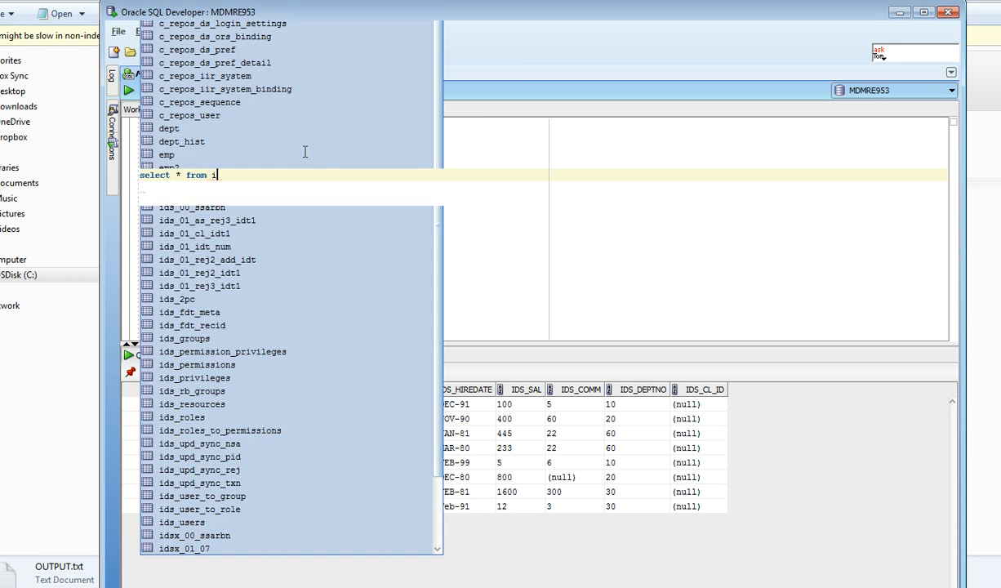
{"action": "type", "text": "ds_0"}
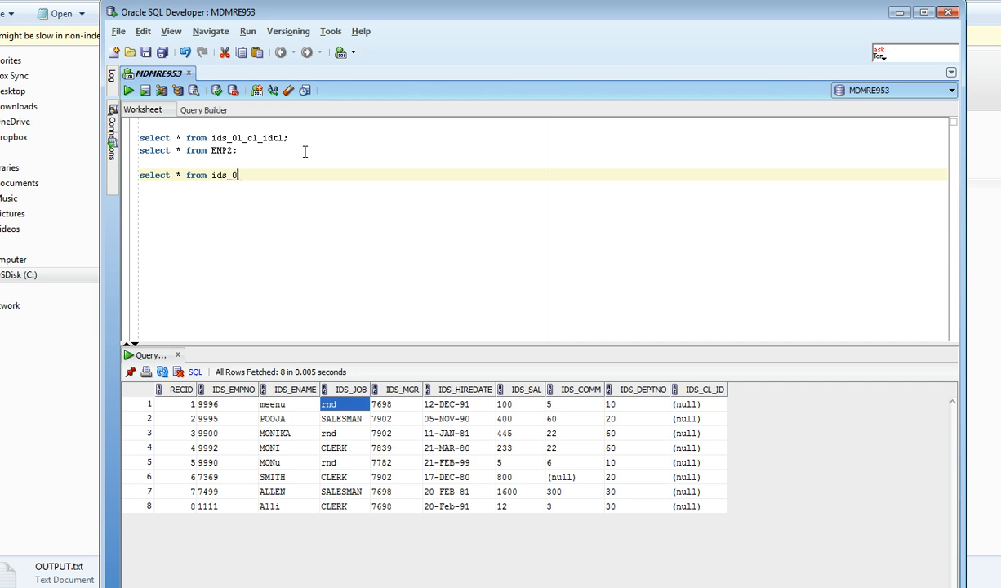
{"action": "type", "text": "1_"}
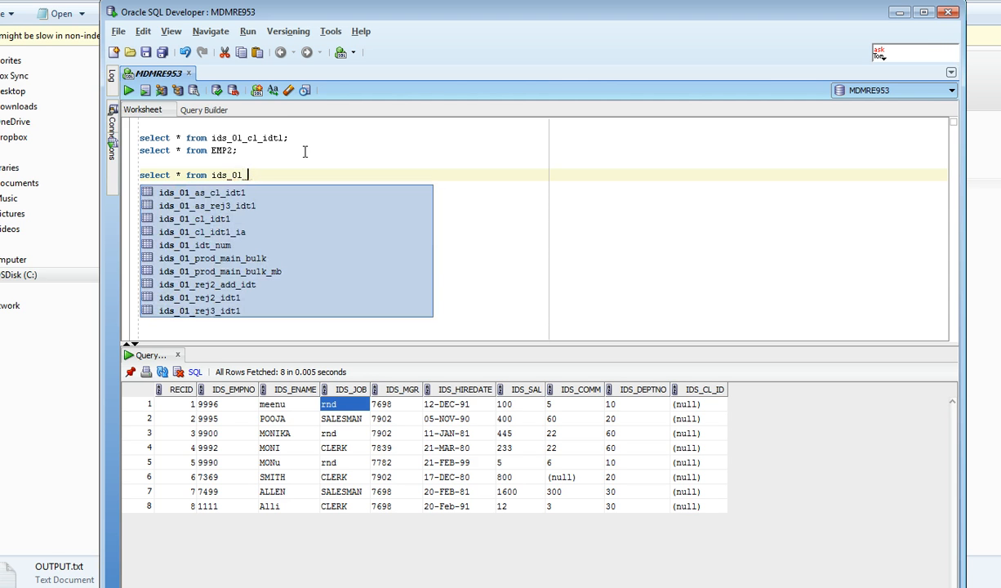
{"action": "type", "text": "as"}
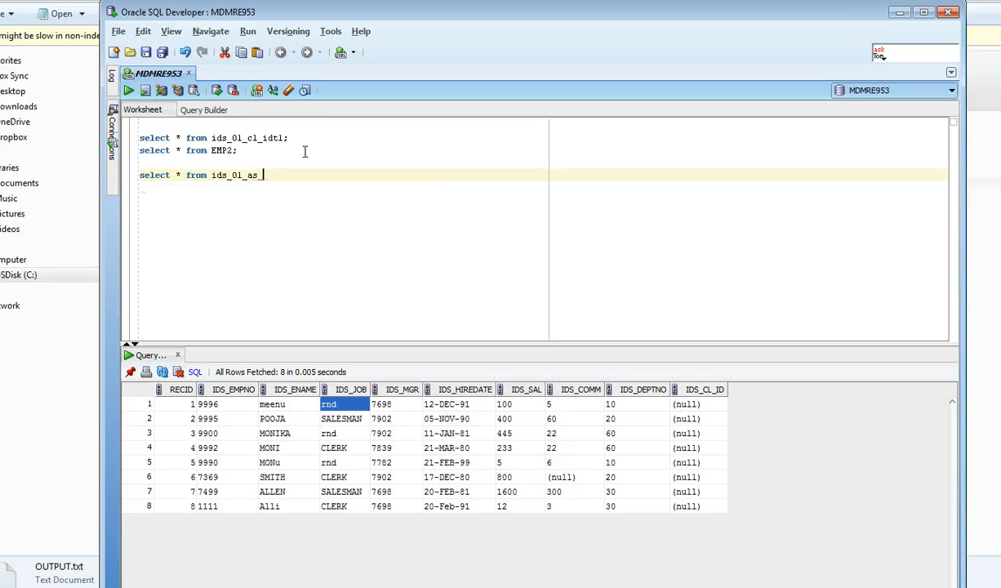
{"action": "type", "text": "_cl_ids"}
{"action": "key", "text": "BackSpace"}
{"action": "type", "text": "tl;"}
{"action": "key", "text": "ctrl+Return"}
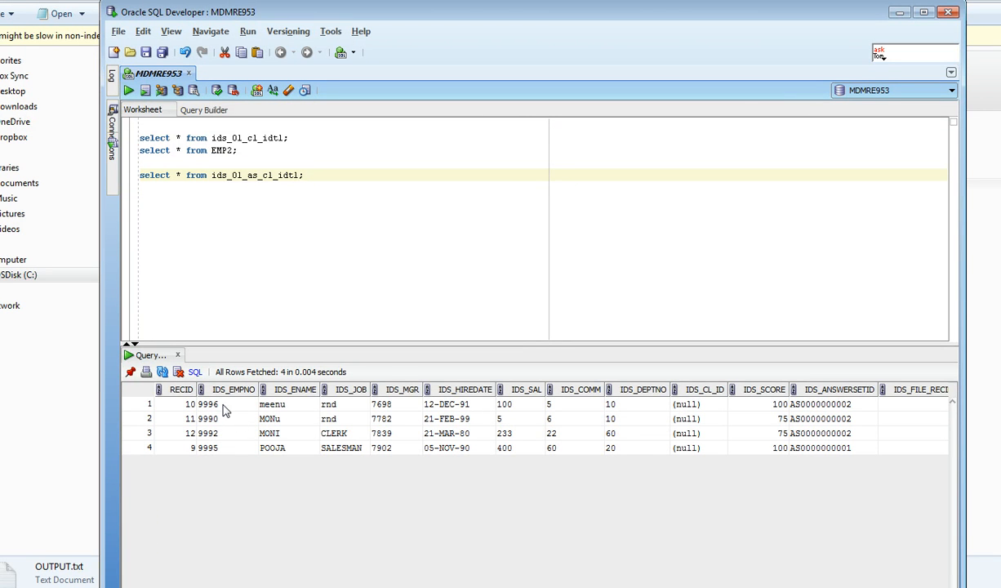
- Examine the RECID and IDS_ENAME values of the first rows in the answer set query result
{"action": "left_click", "coordinate": [181, 405]}
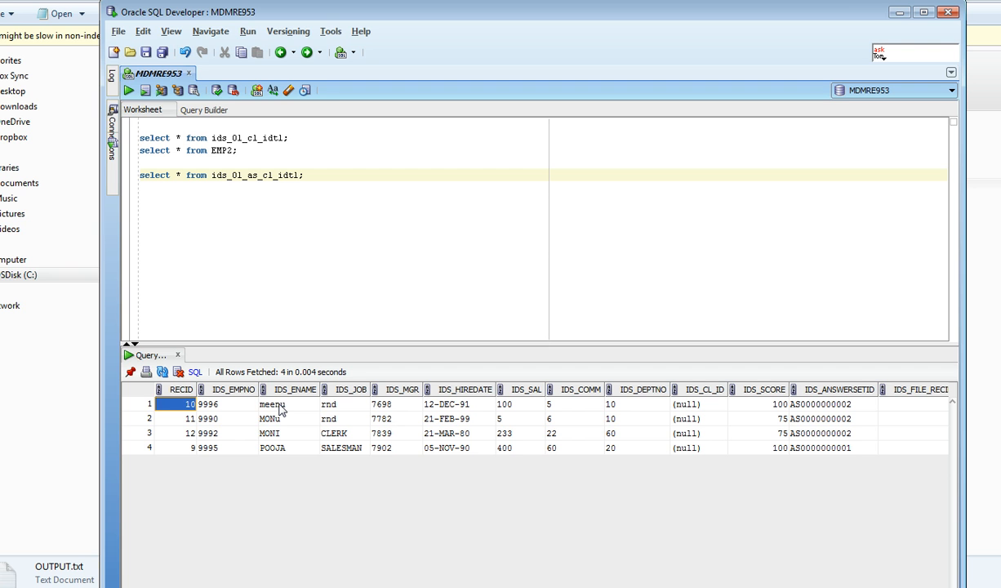
{"action": "left_click", "coordinate": [279, 406]}
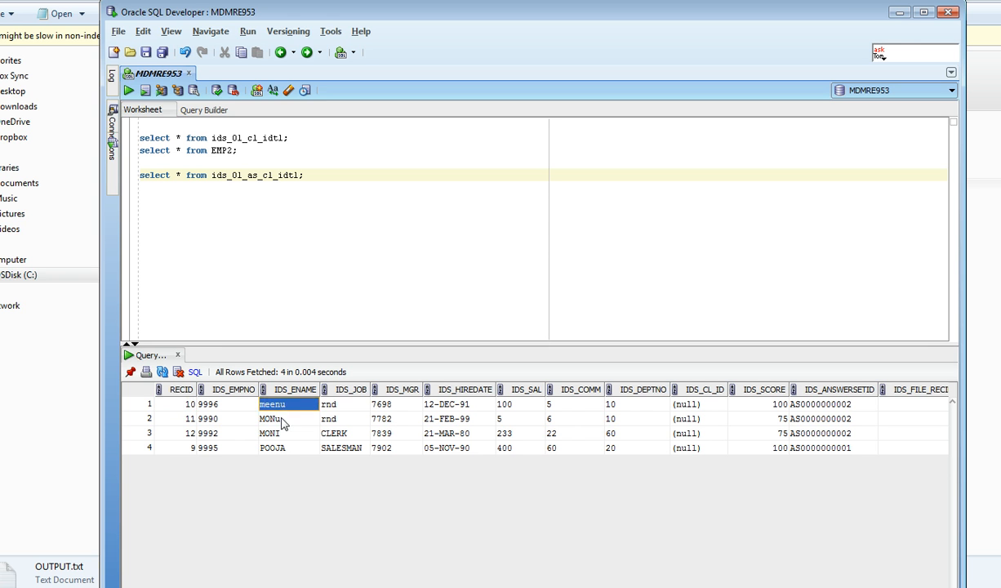
{"action": "left_click", "coordinate": [281, 418]}
{"action": "left_click", "coordinate": [283, 434]}
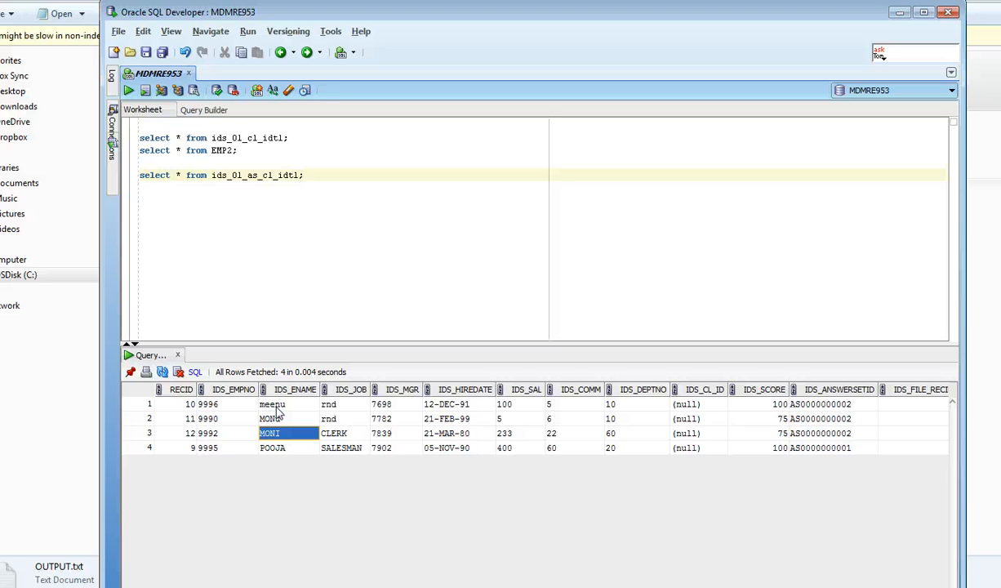
- Switch to the command prompt, recall the last relate search1 command with the -aAS option and examine its parameters
{"action": "key", "text": "alt+Tab"}
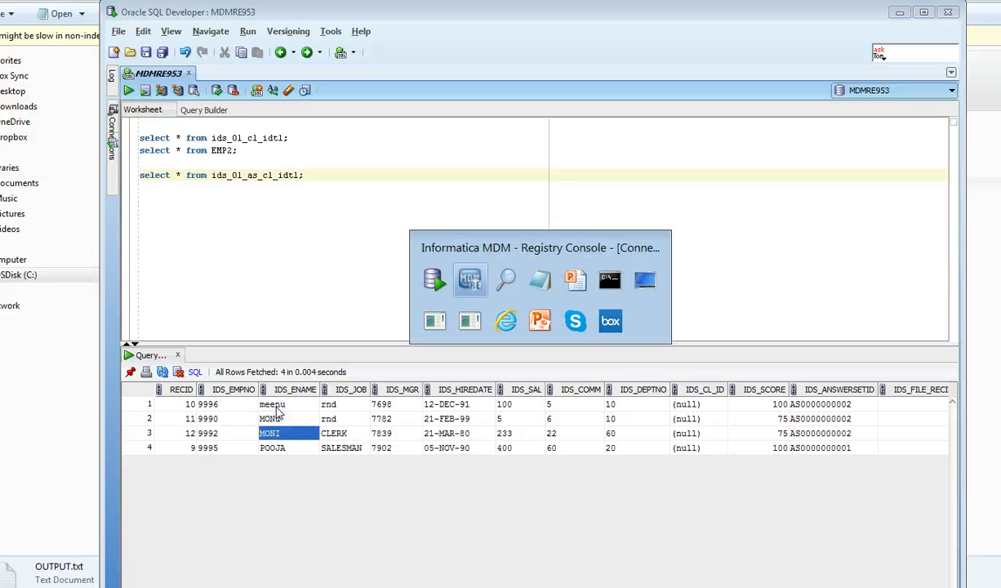
{"action": "key", "text": "alt+Tab"}
{"action": "key", "text": "alt+Tab"}
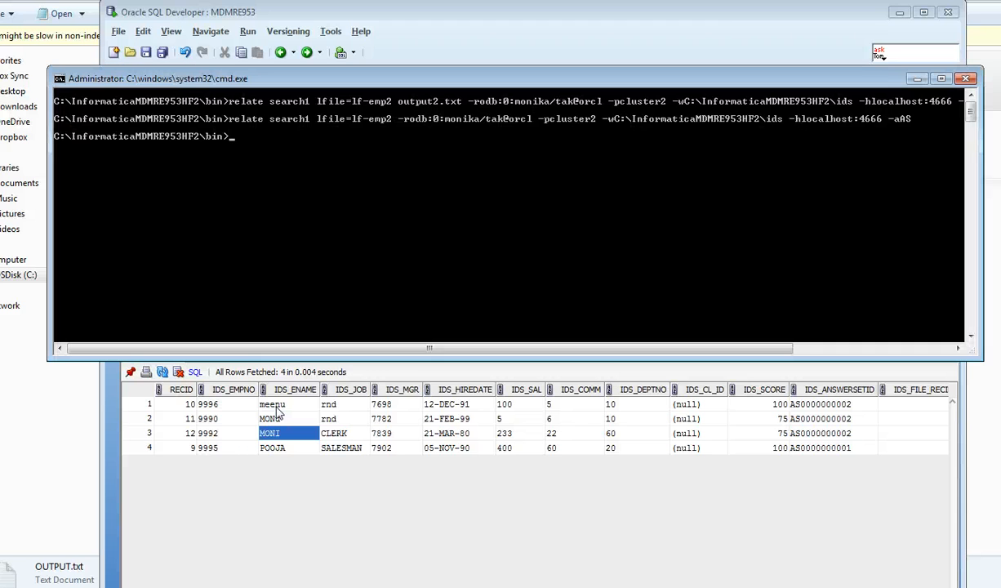
{"action": "key", "text": "Up"}
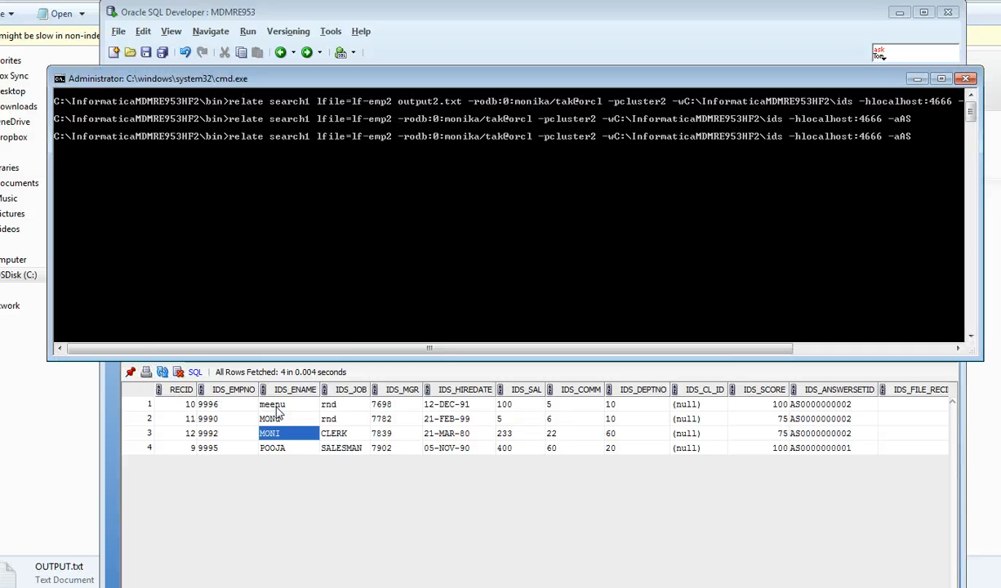
{"action": "key", "text": "Left"}
{"action": "key", "text": "Left"}
{"action": "key", "text": "Left"}
{"action": "key", "text": "Left"}
{"action": "key", "text": "Left"}
{"action": "key", "text": "Left"}
{"action": "key", "text": "Left"}
{"action": "key", "text": "Left"}
{"action": "key", "text": "Left"}
{"action": "key", "text": "Left"}
{"action": "key", "text": "Left"}
{"action": "key", "text": "Left"}
{"action": "key", "text": "Left"}
{"action": "key", "text": "Left"}
{"action": "key", "text": "Left"}
{"action": "key", "text": "Left"}
{"action": "key", "text": "Left"}
{"action": "key", "text": "Left"}
{"action": "key", "text": "Left"}
{"action": "key", "text": "Left"}
{"action": "key", "text": "Left"}
{"action": "key", "text": "Left"}
{"action": "key", "text": "Left"}
{"action": "key", "text": "Left"}
{"action": "key", "text": "Left"}
{"action": "key", "text": "Left"}
{"action": "key", "text": "Left"}
{"action": "key", "text": "Left"}
{"action": "key", "text": "Left"}
{"action": "key", "text": "Left"}
{"action": "key", "text": "Left"}
{"action": "key", "text": "Left"}
{"action": "key", "text": "Left"}
{"action": "key", "text": "Left"}
{"action": "key", "text": "Left"}
{"action": "key", "text": "Left"}
{"action": "key", "text": "Left"}
{"action": "key", "text": "Left"}
{"action": "key", "text": "Left"}
{"action": "key", "text": "Left"}
{"action": "key", "text": "Left"}
{"action": "key", "text": "Left"}
{"action": "key", "text": "Left"}
{"action": "key", "text": "Left"}
{"action": "key", "text": "Left"}
{"action": "key", "text": "Left"}
{"action": "key", "text": "Left"}
{"action": "key", "text": "Left"}
{"action": "key", "text": "Left"}
{"action": "key", "text": "Left"}
{"action": "key", "text": "Left"}
{"action": "key", "text": "Left"}
{"action": "key", "text": "Left"}
{"action": "key", "text": "Left"}
{"action": "key", "text": "Left"}
{"action": "key", "text": "Left"}
- Switch to the PowerPoint slide show and advance from the agenda to the Syntax slide
{"action": "key", "text": "alt+Tab"}
{"action": "key", "text": "alt+Tab"}
{"action": "key", "text": "alt+Tab"}
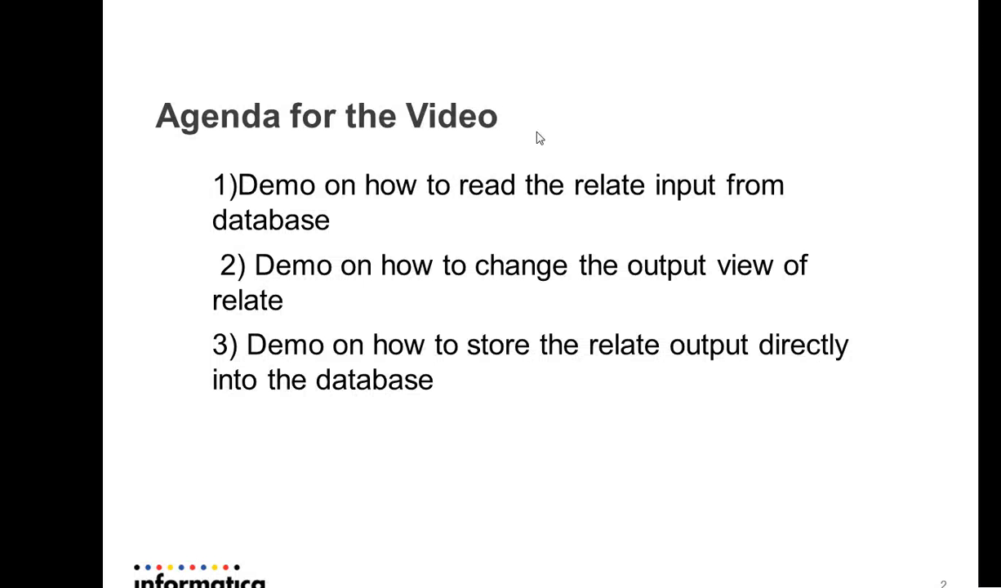
{"action": "left_click", "coordinate": [537, 132]}
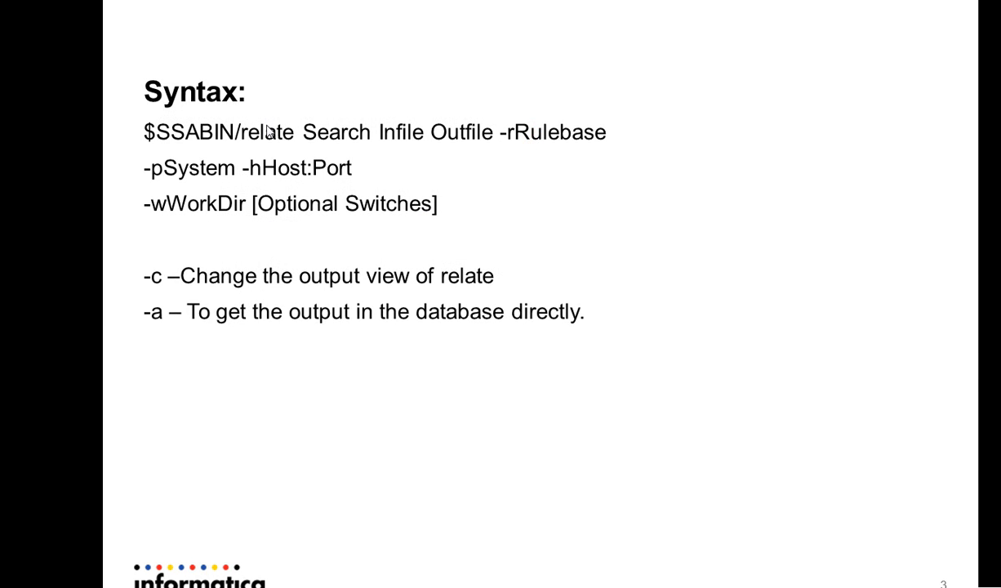